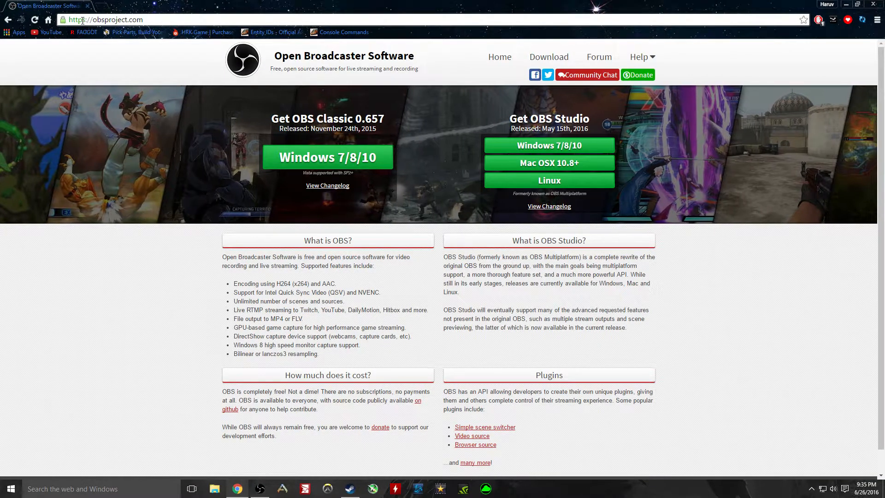
drag(86, 19, 150, 17)
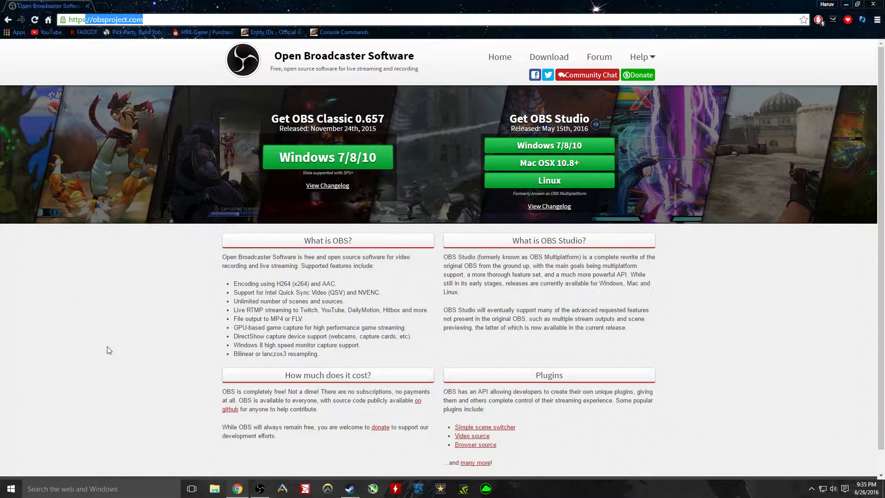
click(131, 340)
right_click(106, 291)
click(93, 275)
right_click(92, 275)
click(89, 273)
right_click(108, 253)
click(221, 235)
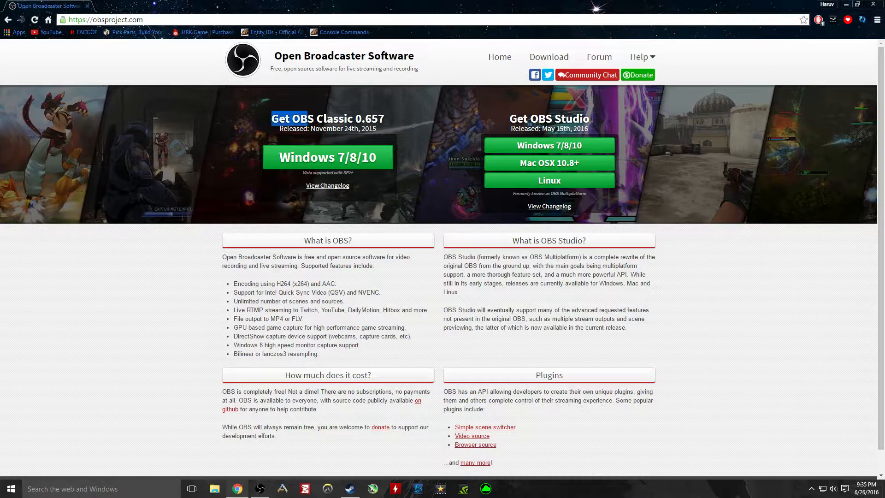
right_click(148, 324)
click(121, 298)
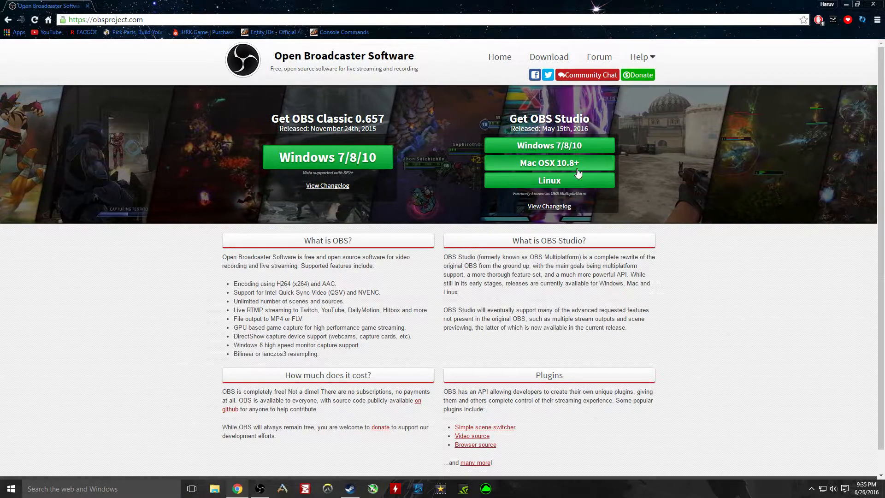
Close the browser and return to the Open Broadcaster Software window on the desktop.
click(873, 4)
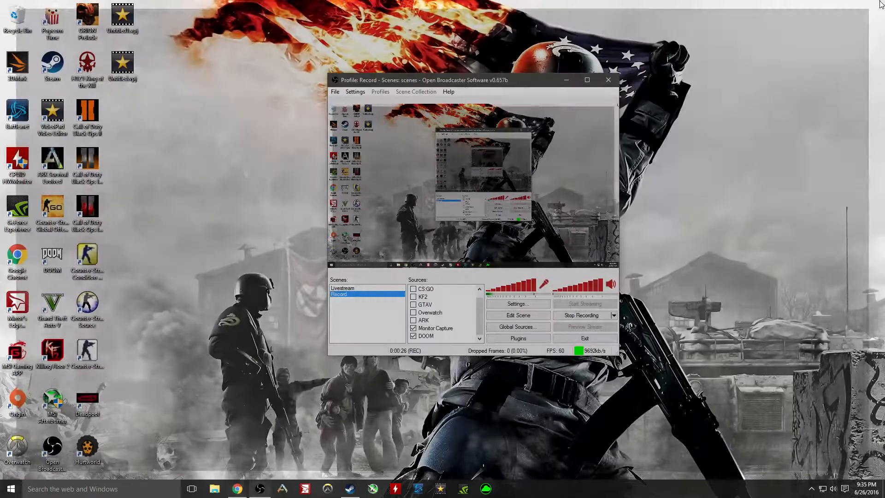
mouse_move(523, 92)
mouse_down()
mouse_move(566, 68)
mouse_move(523, 60)
mouse_move(548, 84)
mouse_move(525, 85)
mouse_up()
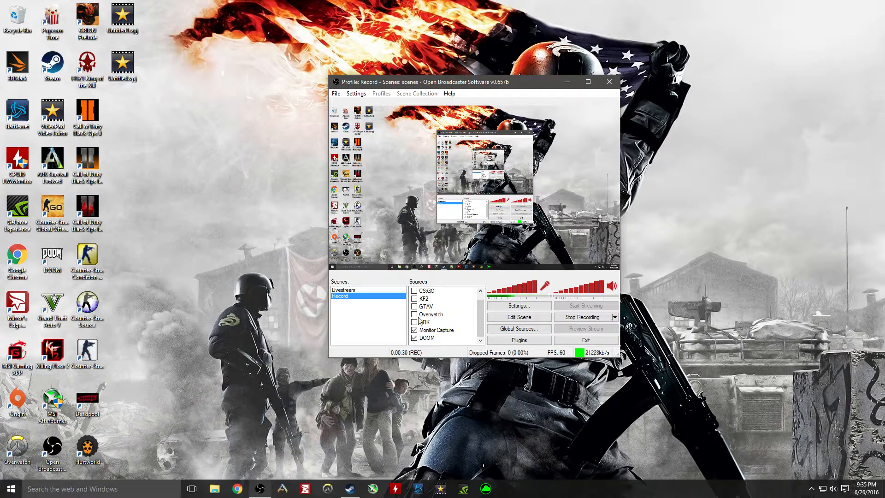
right_click(358, 315)
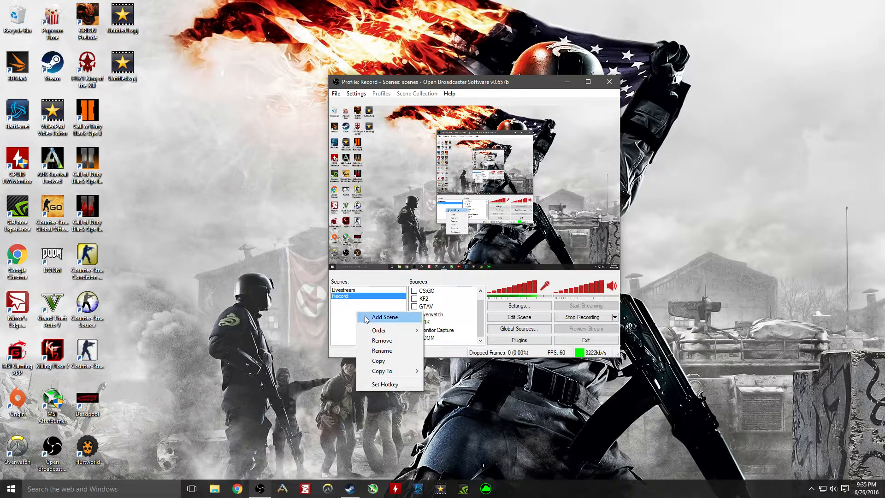
click(368, 317)
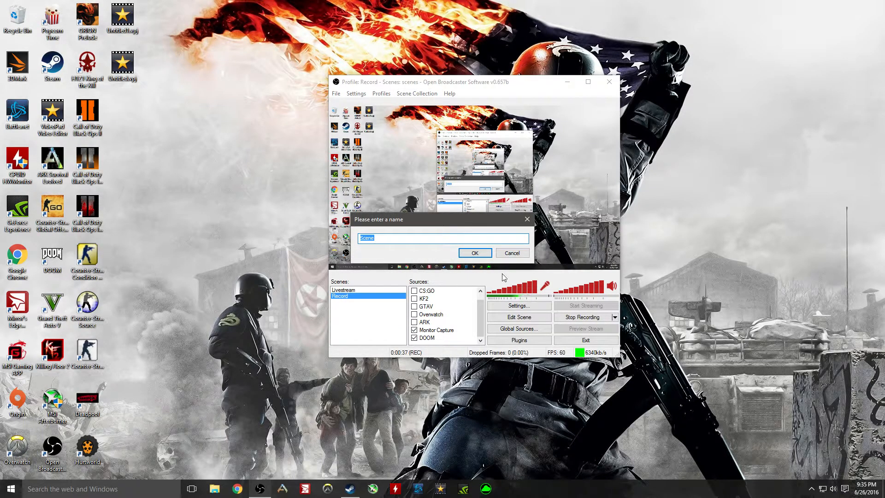
click(519, 252)
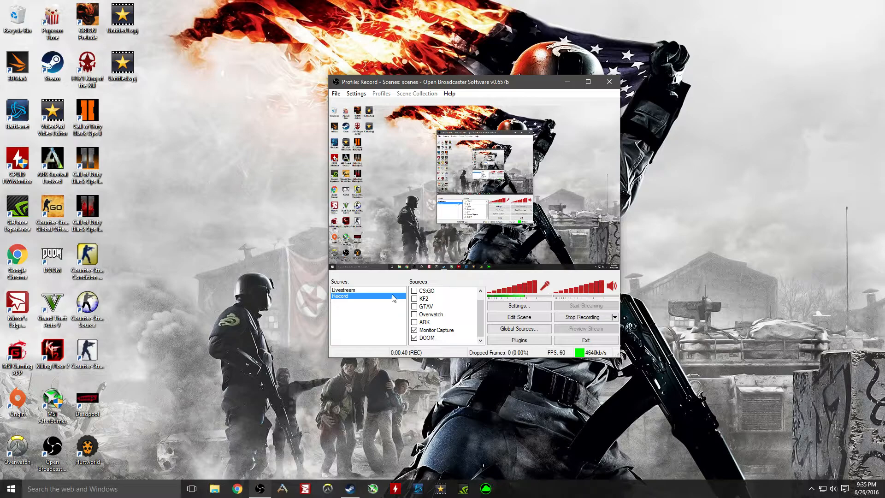
Start adding a Game Capture source to the Record scene, accepting the suggested source name.
right_click(458, 346)
mouse_move(487, 349)
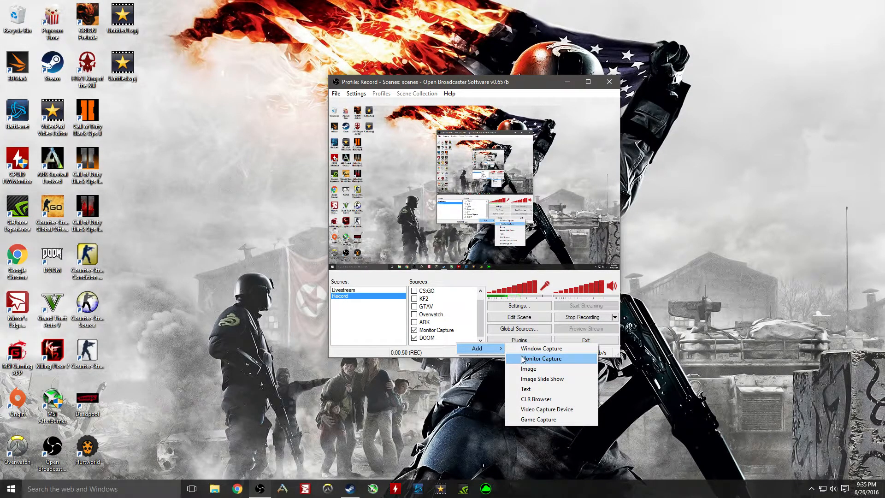
click(561, 420)
click(472, 250)
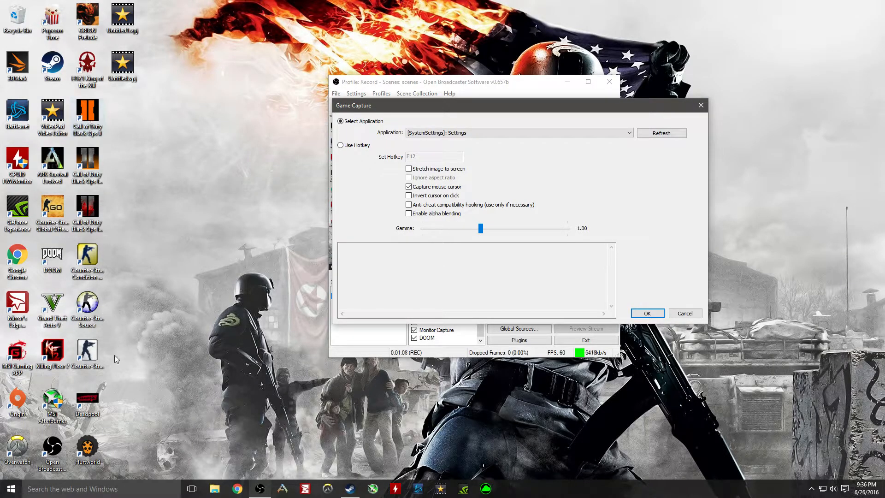
Launch Counter-Strike: Global Offensive from the desktop and return to the Game Capture settings while it runs.
double_click(56, 209)
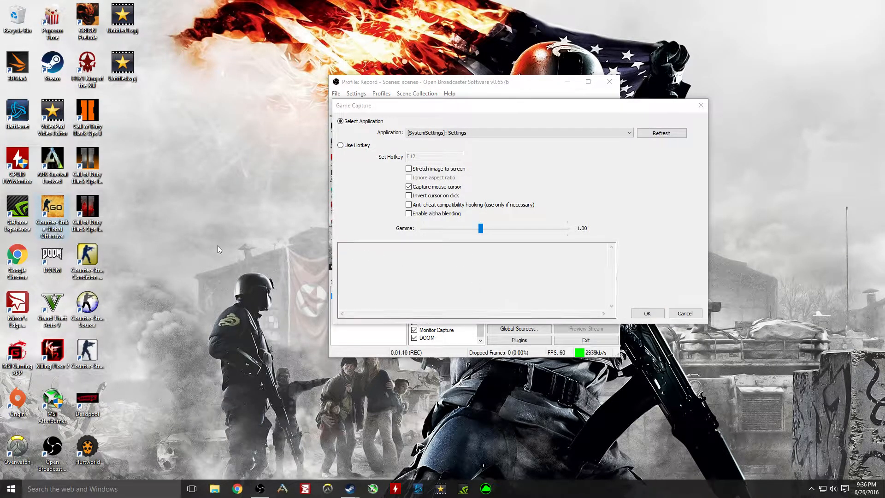
click(415, 339)
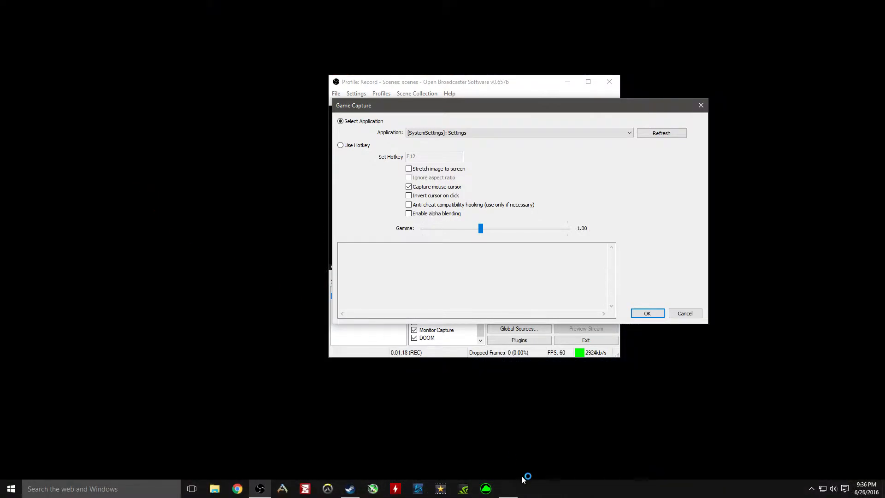
mouse_move(511, 489)
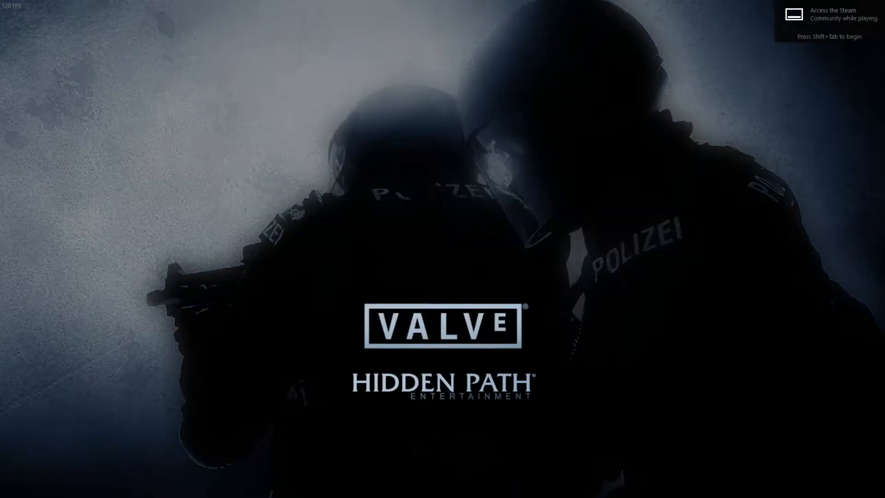
key(alt+Tab)
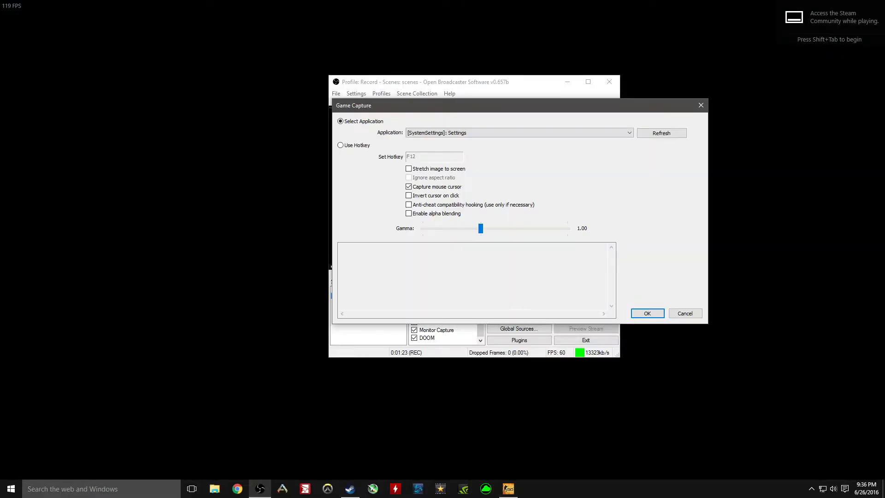
Try choosing [csgo]: Counter-Strike: Global Offensive as the captured application after refreshing the application list.
click(481, 133)
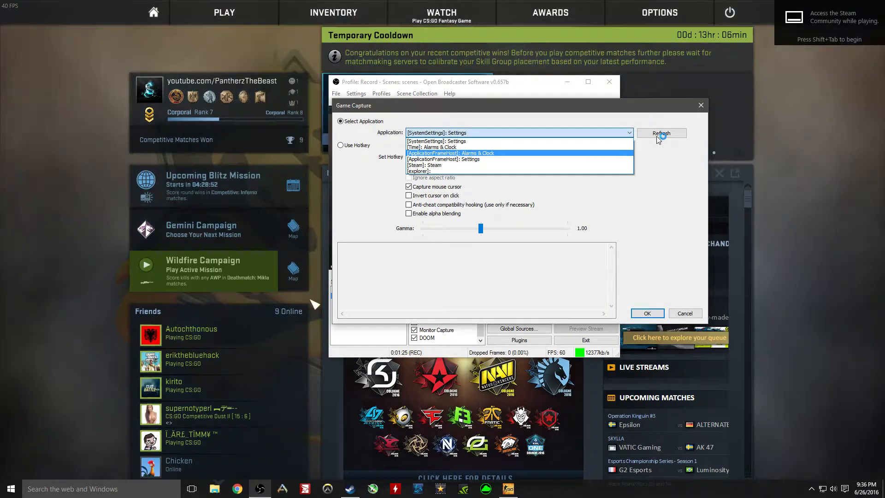
click(660, 135)
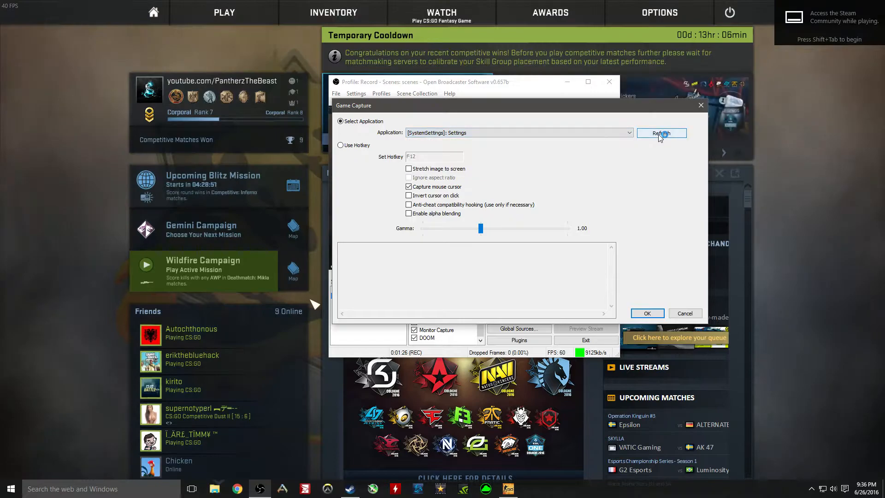
click(576, 132)
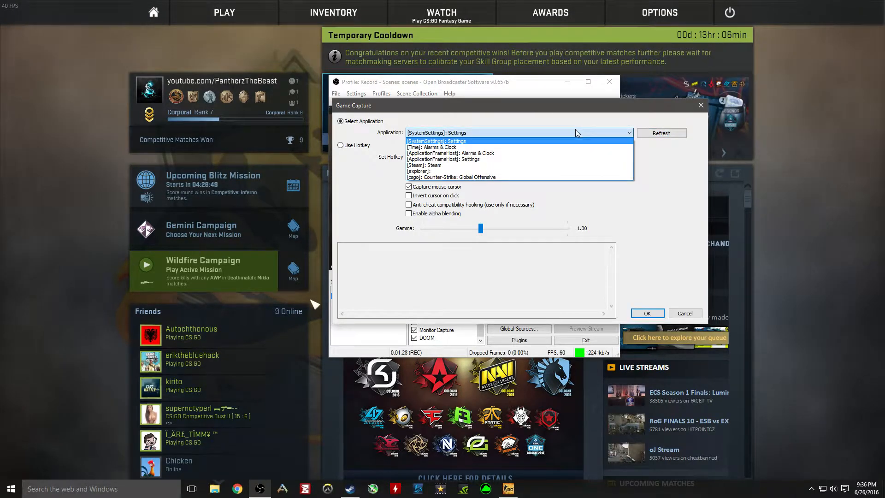
click(484, 177)
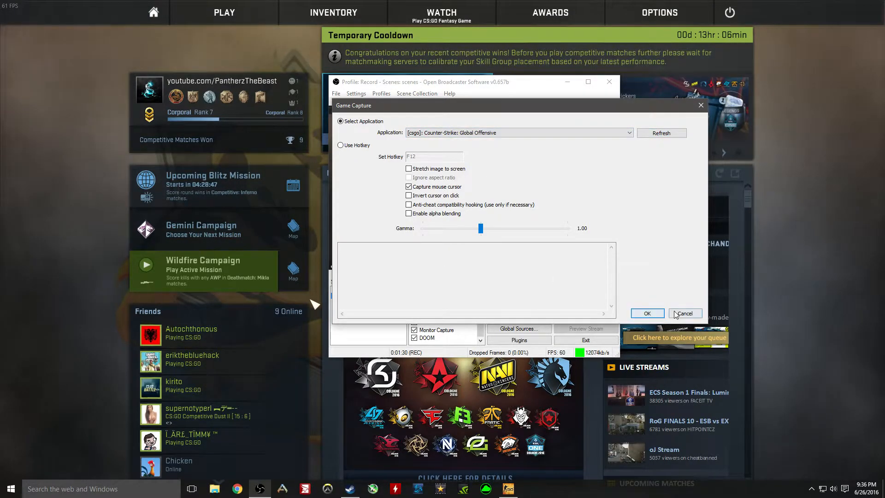
click(676, 315)
Exit Counter-Strike: Global Offensive and bring Open Broadcaster Software back to the front.
click(729, 13)
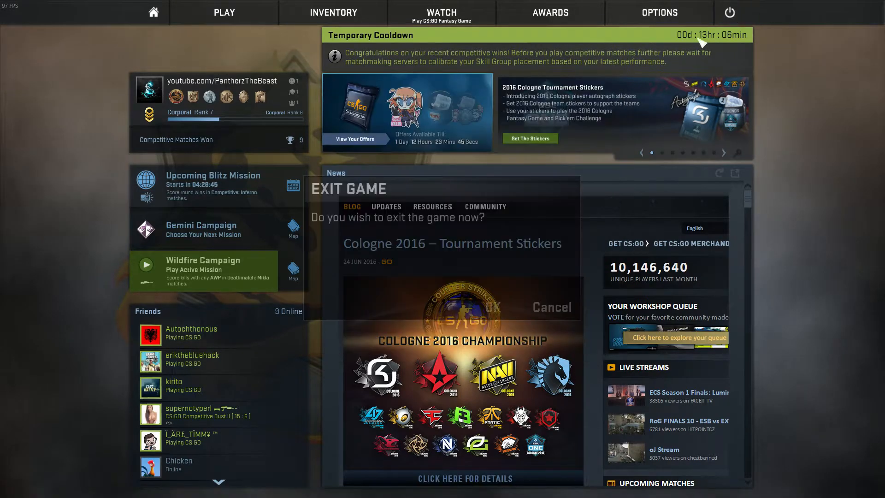
click(492, 306)
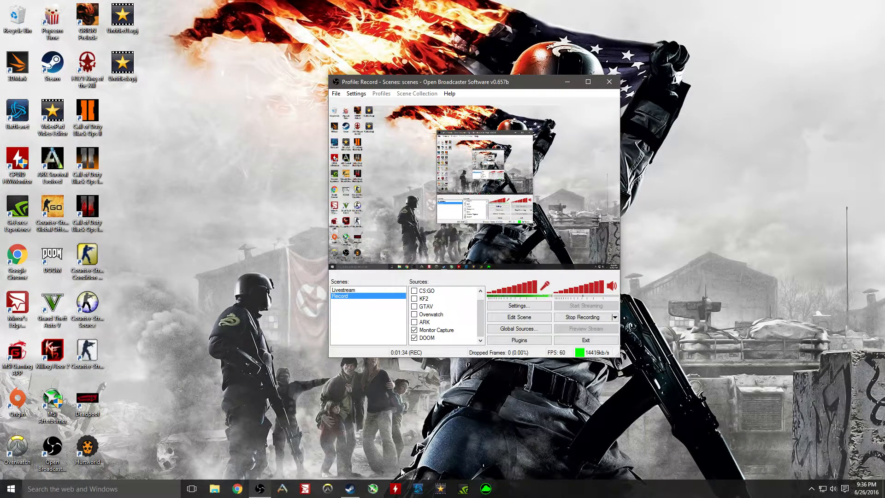
click(259, 486)
click(260, 486)
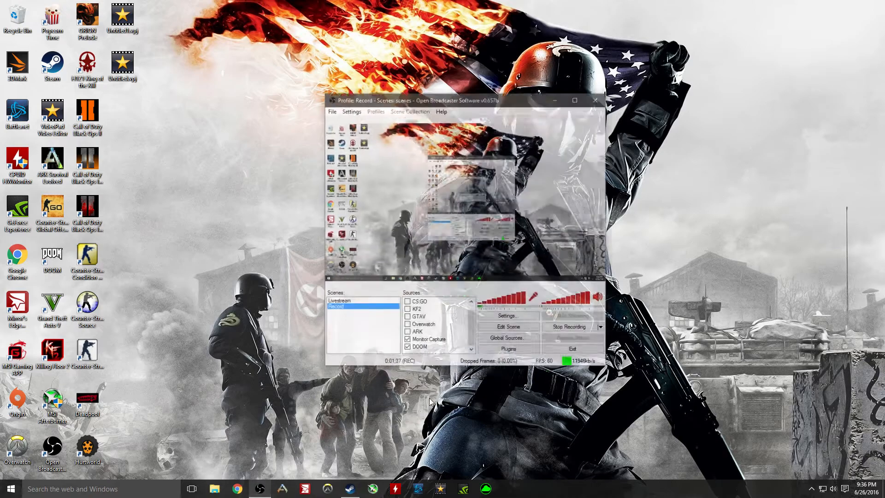
Disable the GTAV and DOOM sources in the Record scene, leaving Monitor Capture enabled.
scroll(438, 331, up, 1)
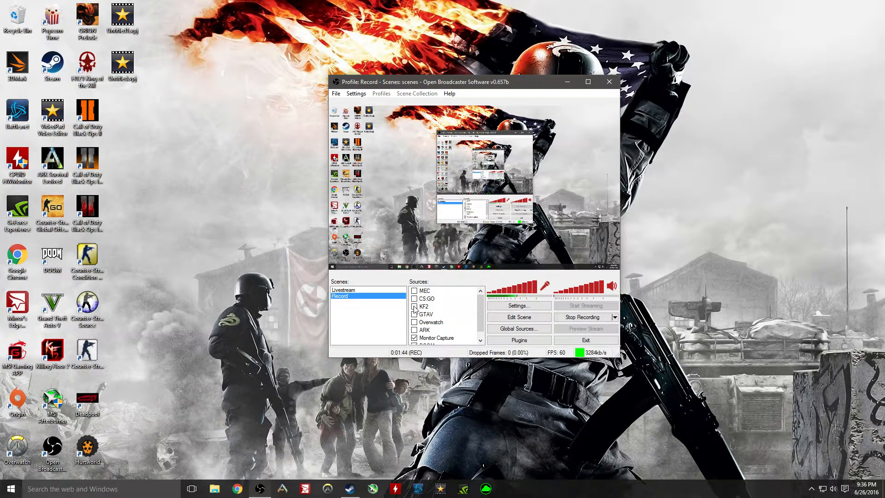
scroll(435, 318, down, 1)
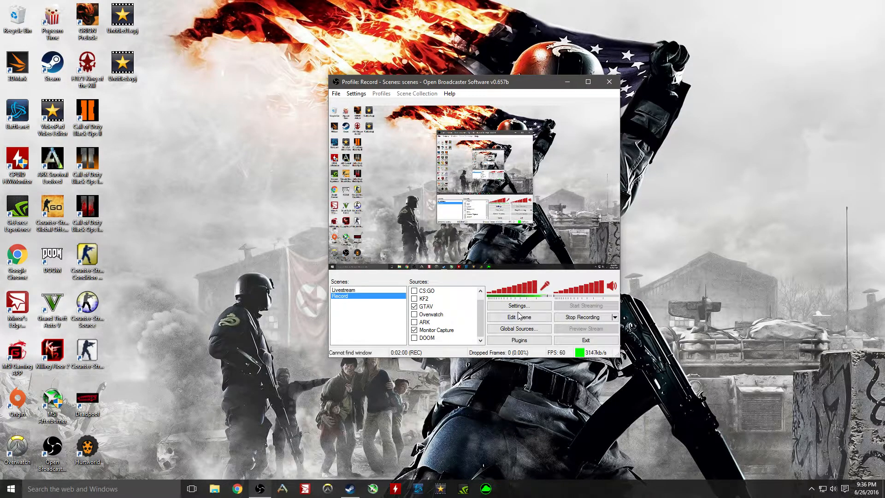
click(414, 306)
scroll(412, 319, up, 1)
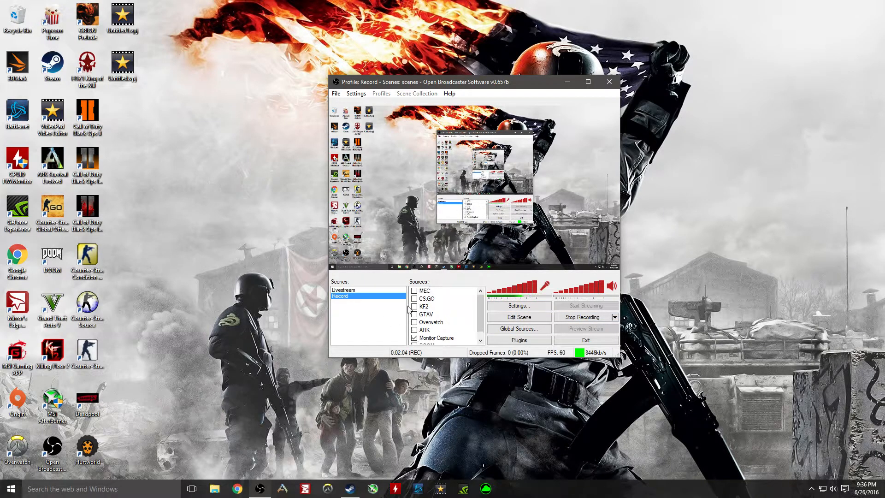
scroll(414, 317, down, 1)
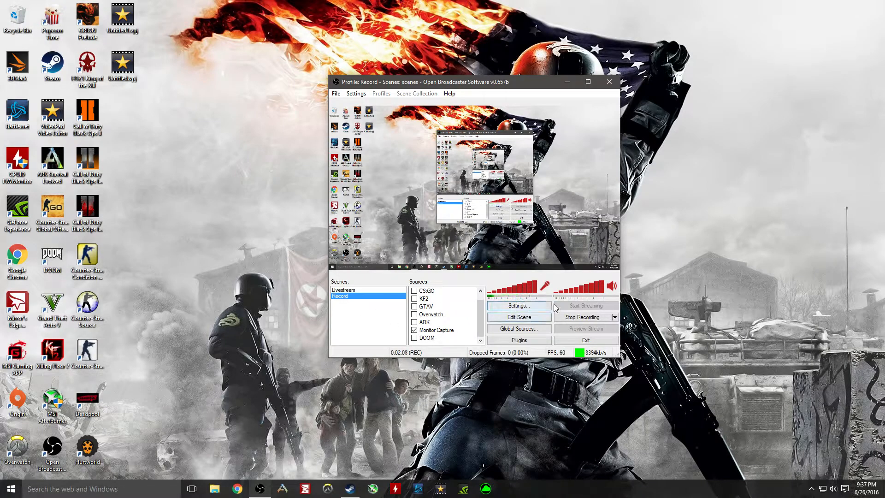
Open the Encoding settings and examine the quality balance options, maximum bitrate and custom buffer size.
click(530, 307)
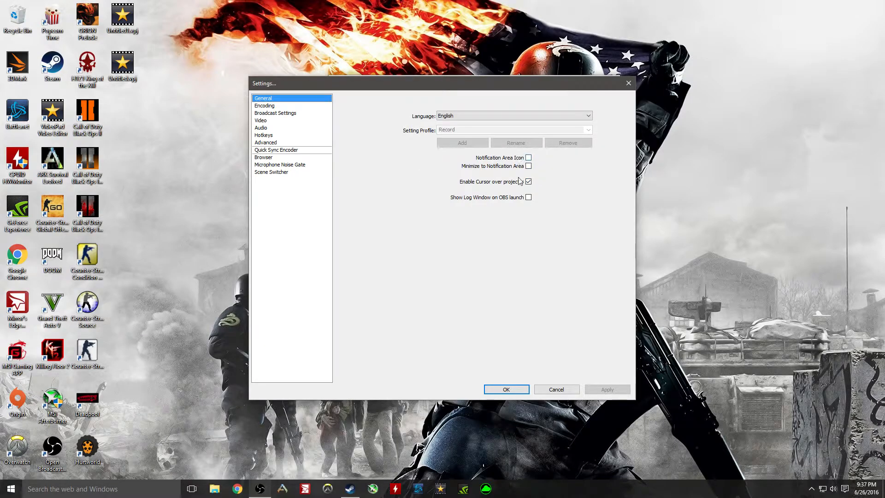
click(266, 108)
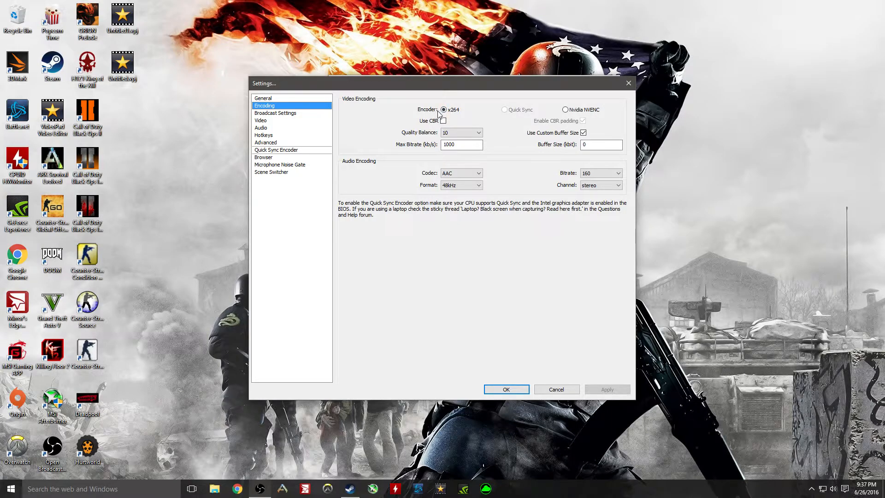
click(459, 133)
click(463, 133)
click(467, 134)
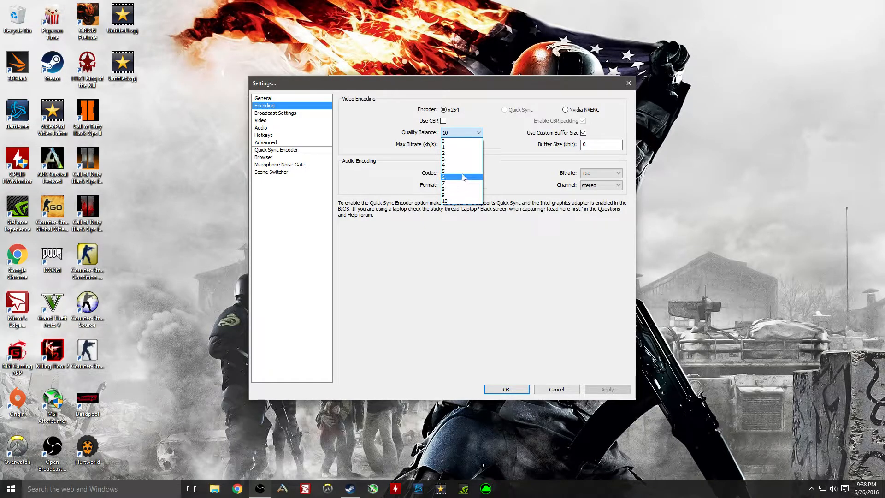
click(474, 133)
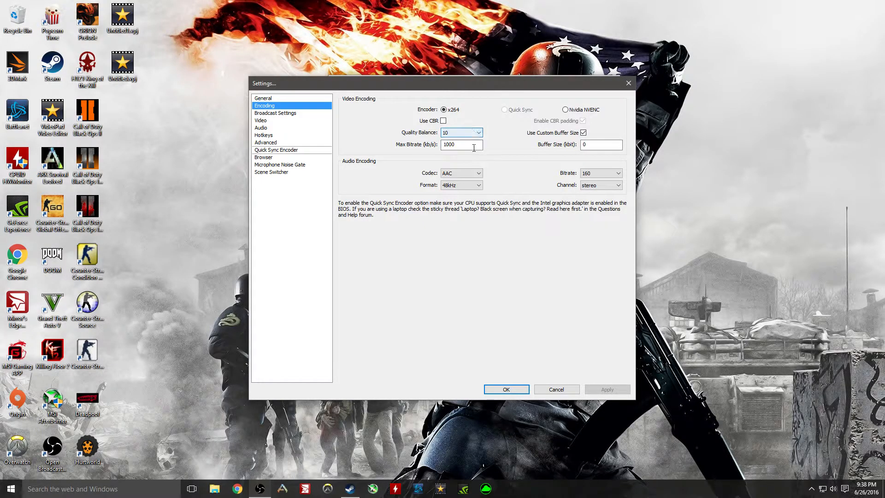
double_click(460, 146)
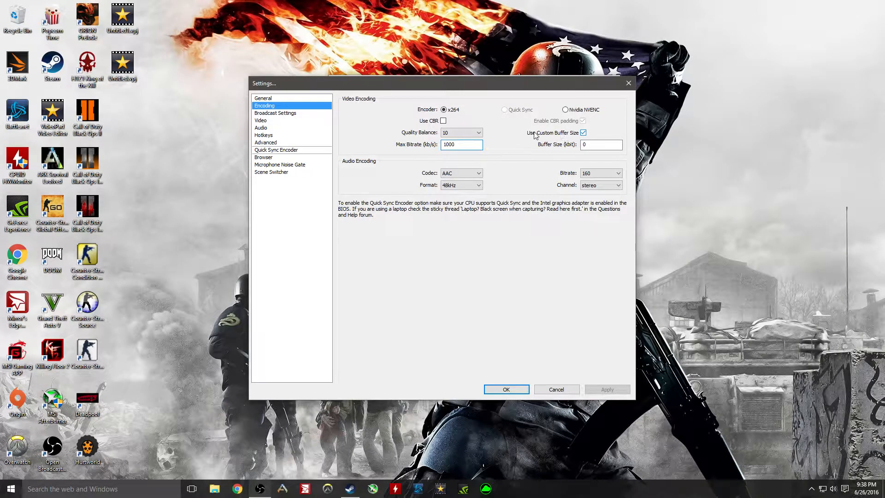
click(583, 132)
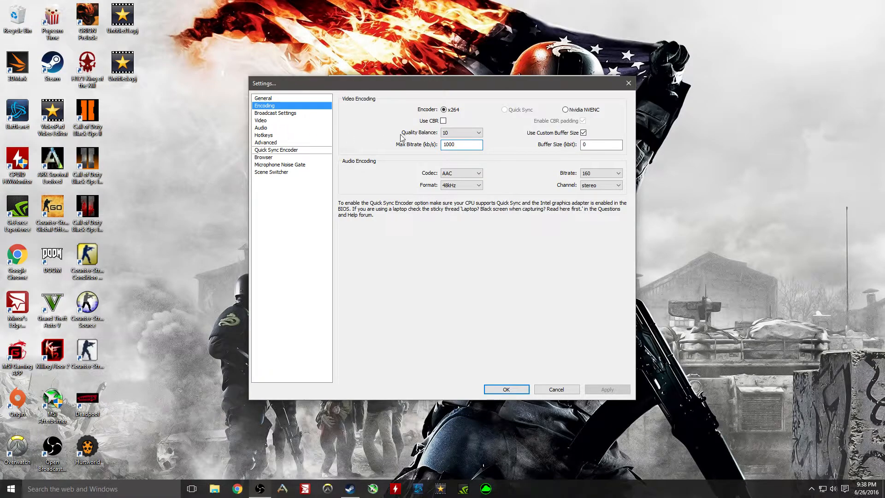
Examine the available audio encoding codecs, formats and bitrates.
click(477, 175)
click(477, 175)
click(480, 186)
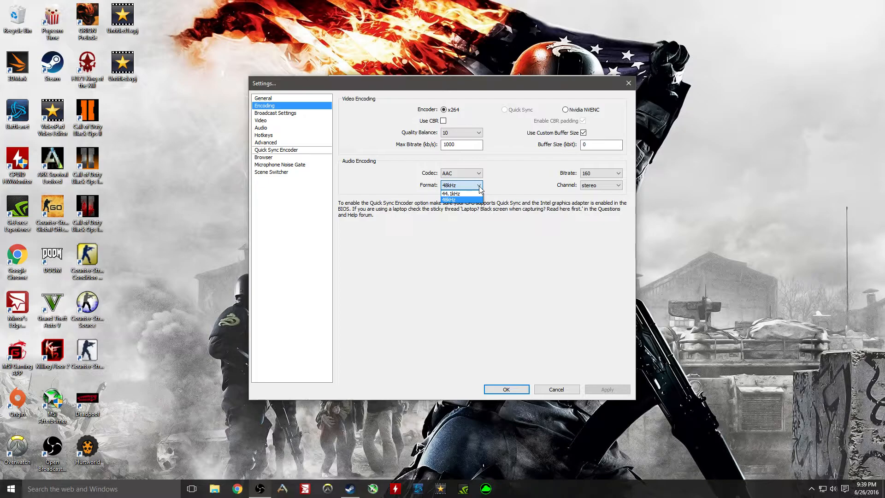
click(479, 186)
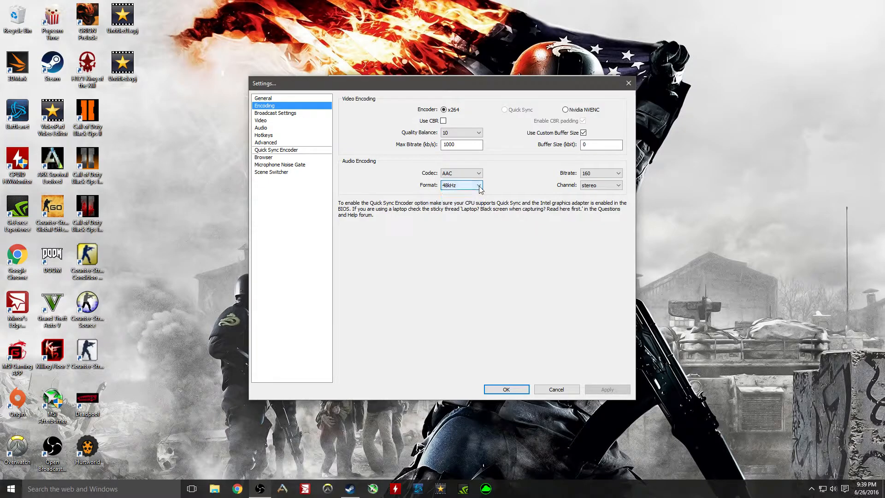
click(598, 175)
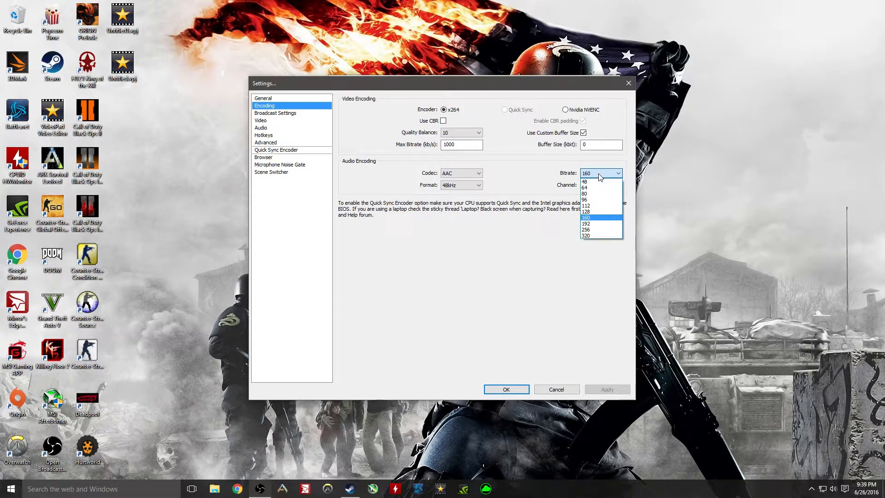
click(599, 174)
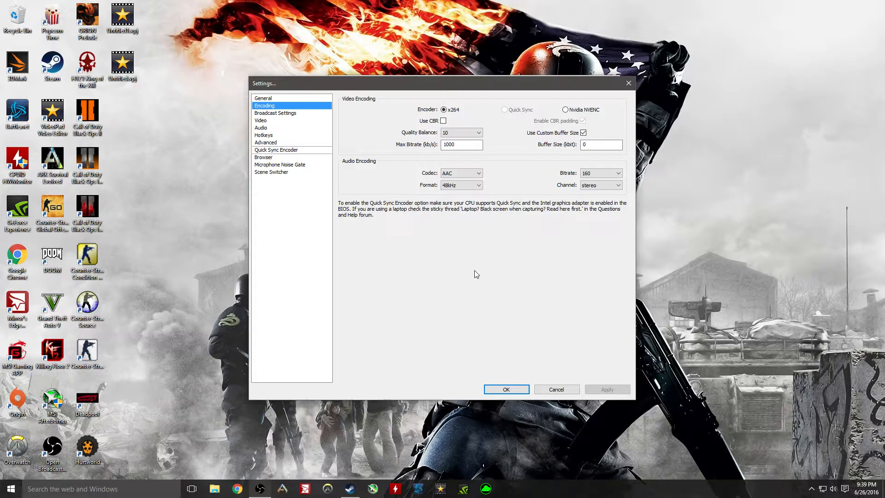
Set the audio encoding bitrate to 160 and the channel to stereo.
click(605, 175)
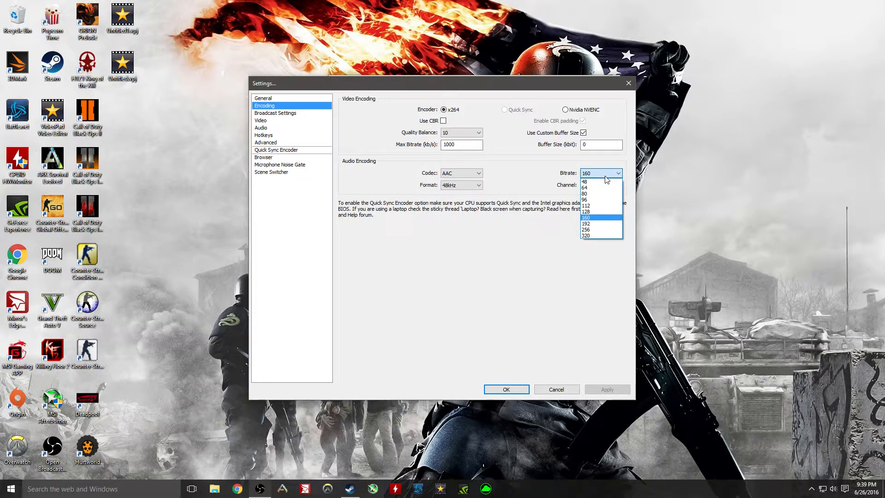
click(602, 221)
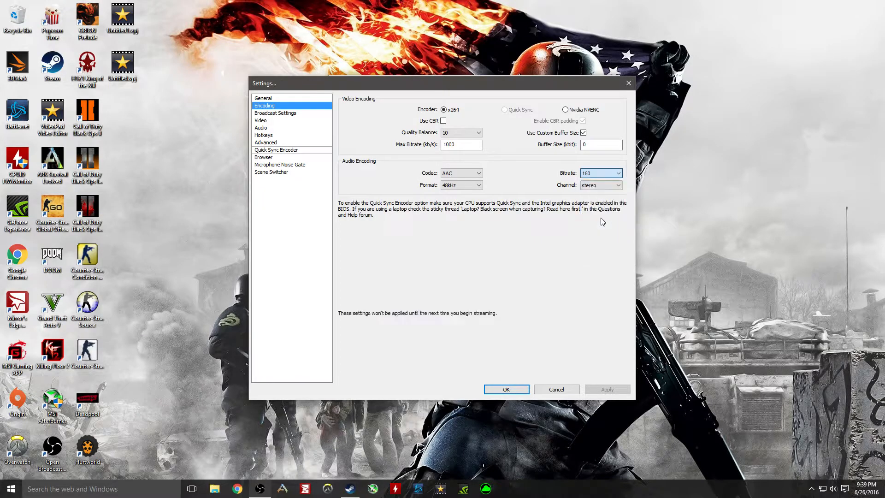
click(595, 186)
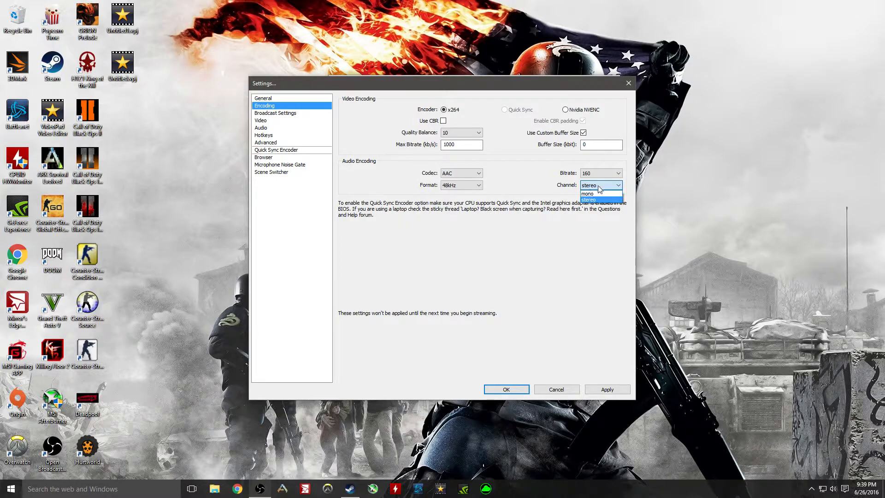
click(602, 186)
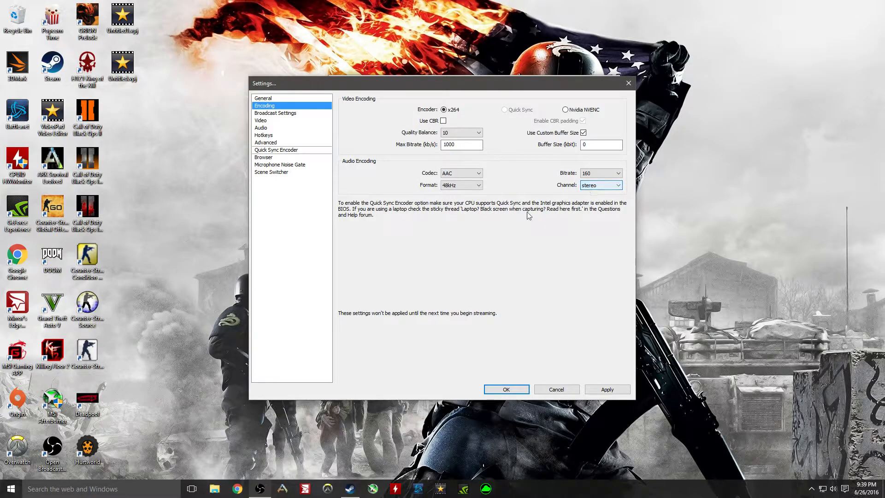
Open the Broadcast Settings and examine the output mode and the save location for recordings.
click(295, 113)
click(409, 274)
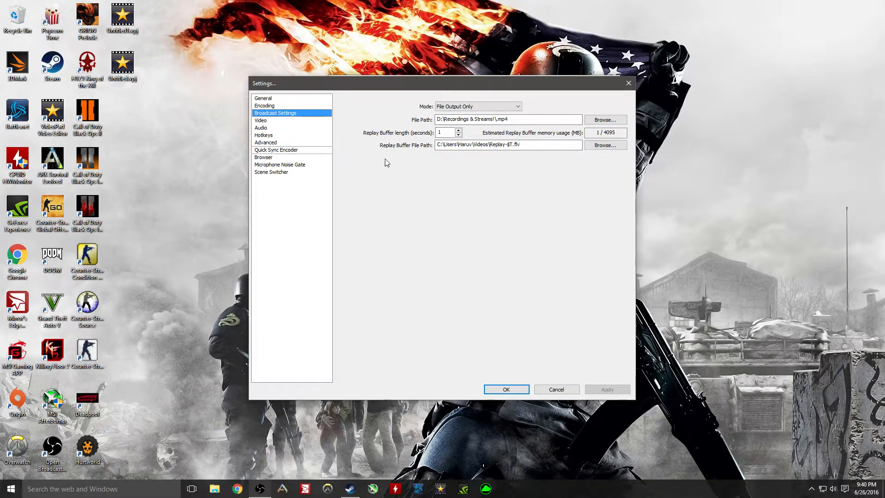
click(477, 106)
click(478, 106)
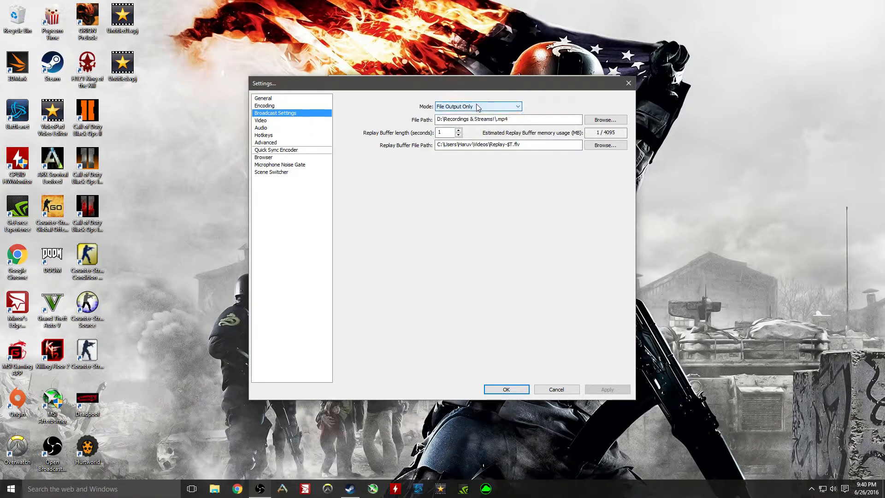
click(604, 120)
click(679, 97)
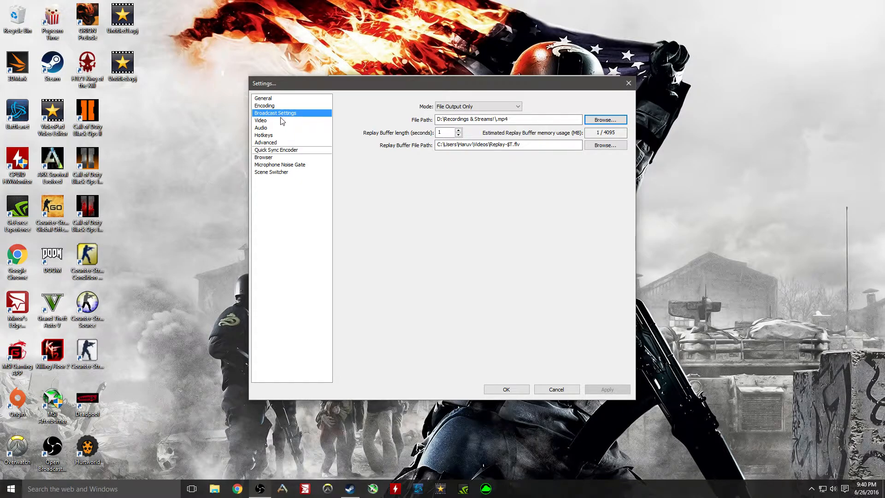
Examine the recording's file extension and the file types offered for saving it, leaving the file path as it is.
double_click(500, 118)
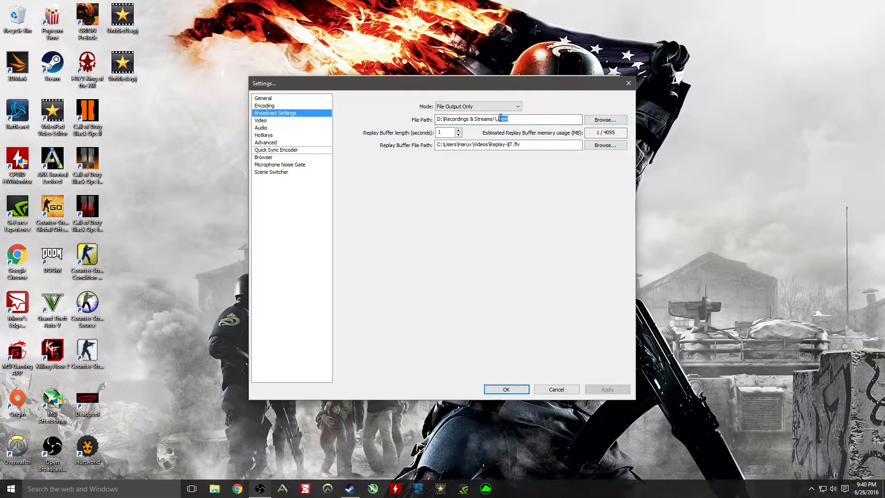
click(269, 120)
click(287, 113)
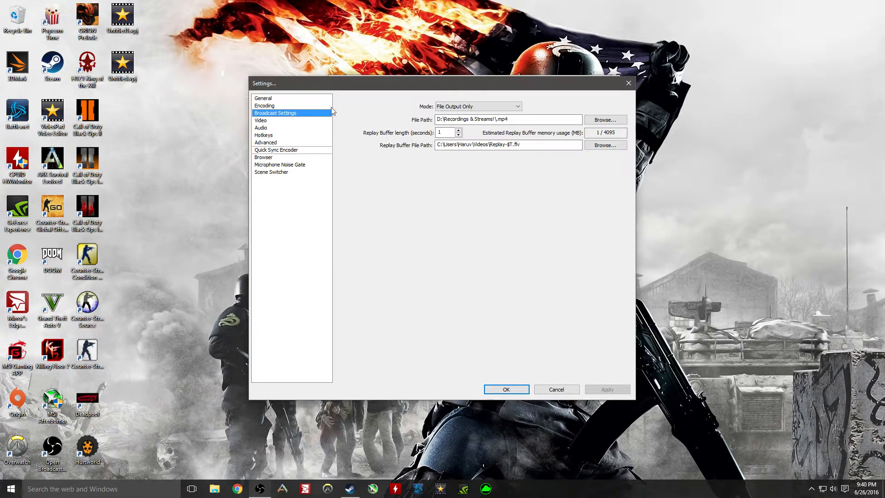
click(599, 119)
click(366, 303)
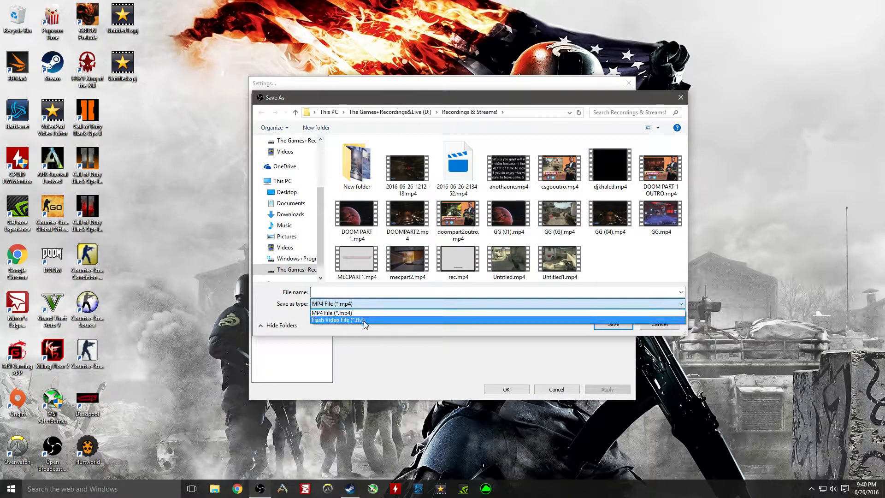
click(680, 97)
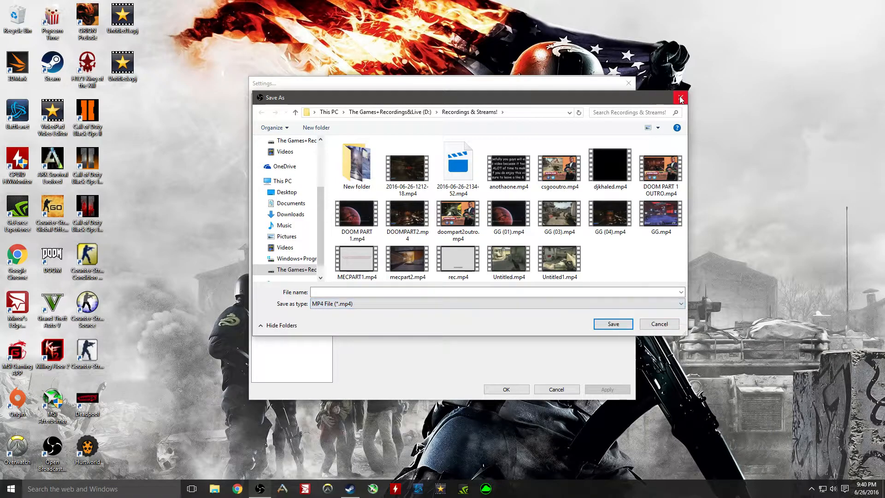
click(680, 96)
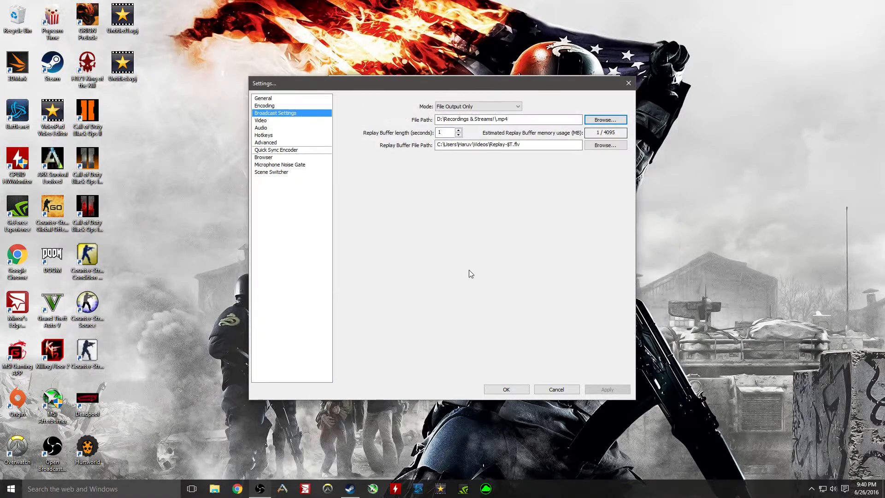
Open the Video settings, try the Monitor base resolution, switch back to Custom and check the aspect ratio.
click(276, 121)
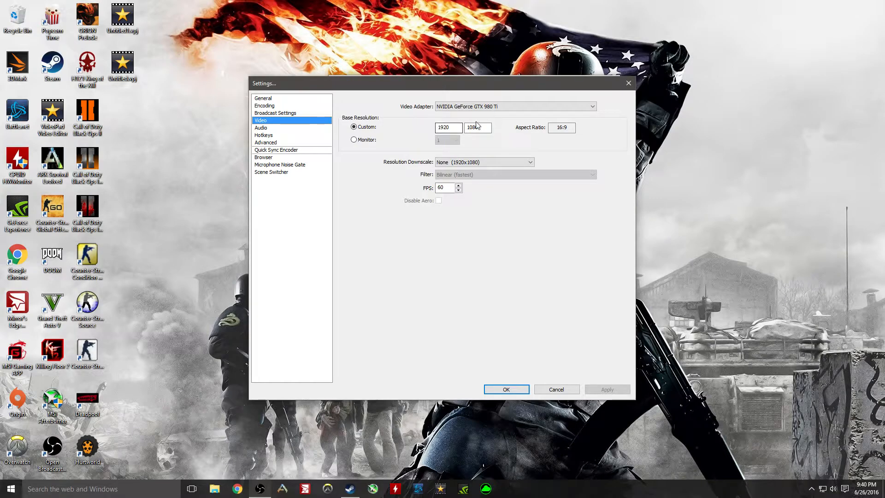
click(353, 140)
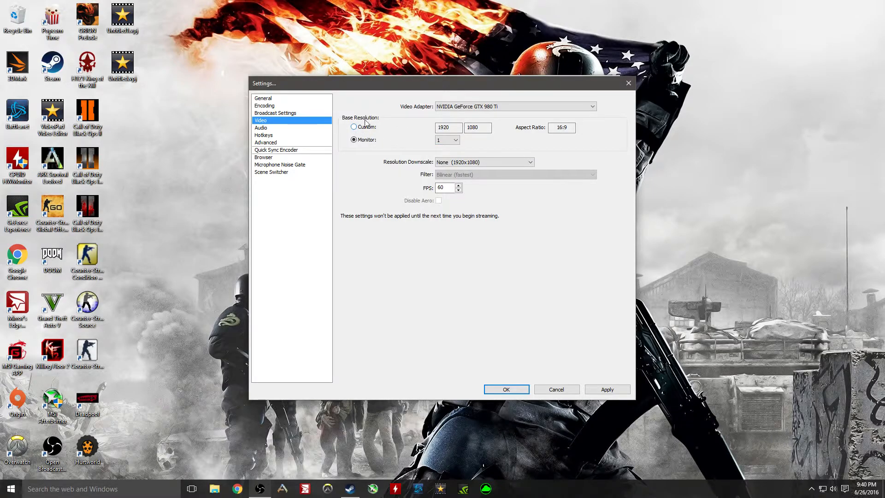
click(365, 127)
click(562, 127)
double_click(562, 127)
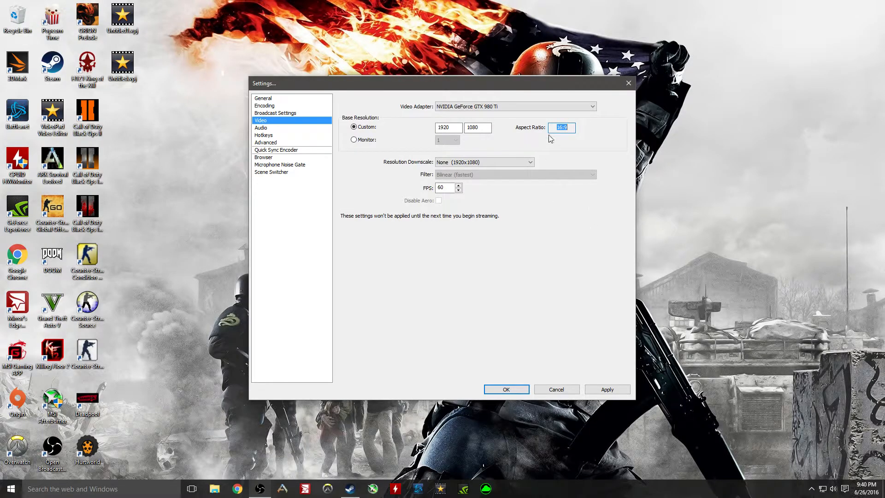
click(571, 127)
Switch to Chrome, search for "what is my screen resolution", check the monitor's resolution on whatismyscreenresolution.com and close the browser.
click(237, 489)
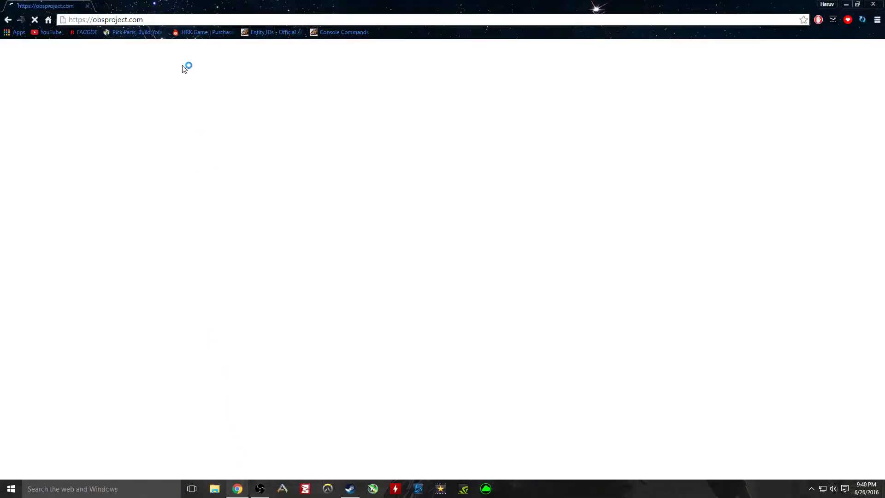
click(200, 20)
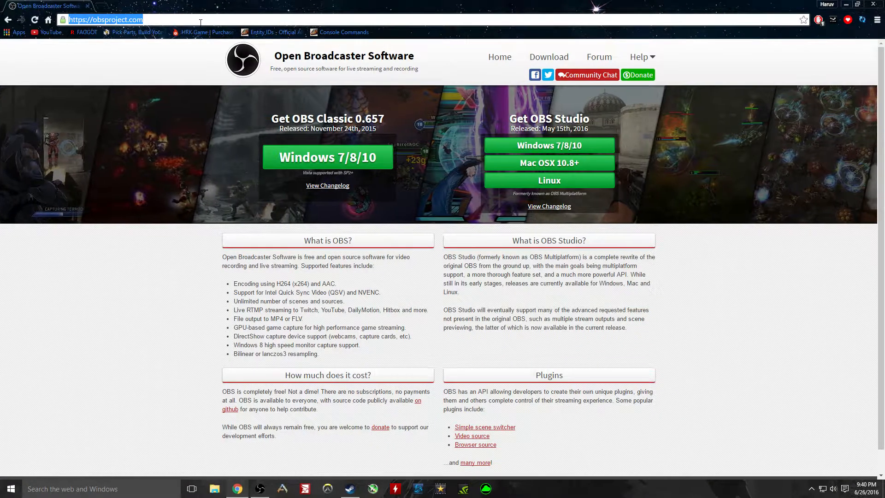
text(what is my screen resolution)
key(Return)
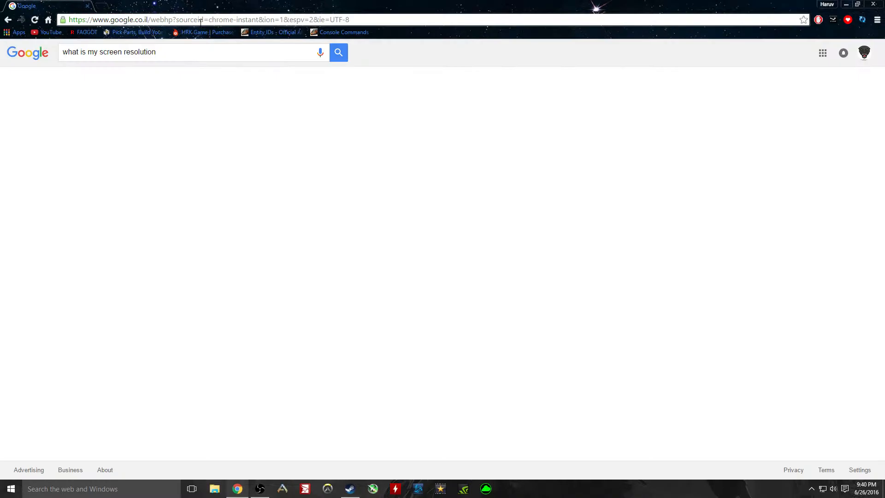
click(117, 123)
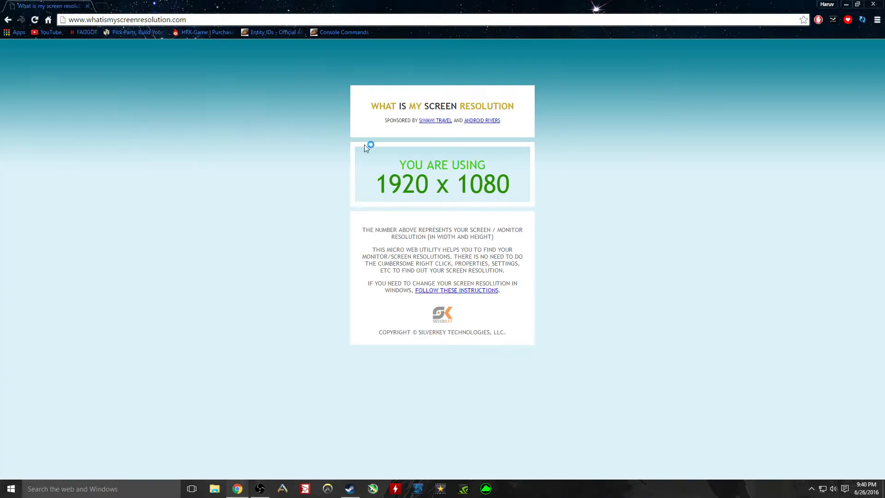
drag(380, 186, 528, 191)
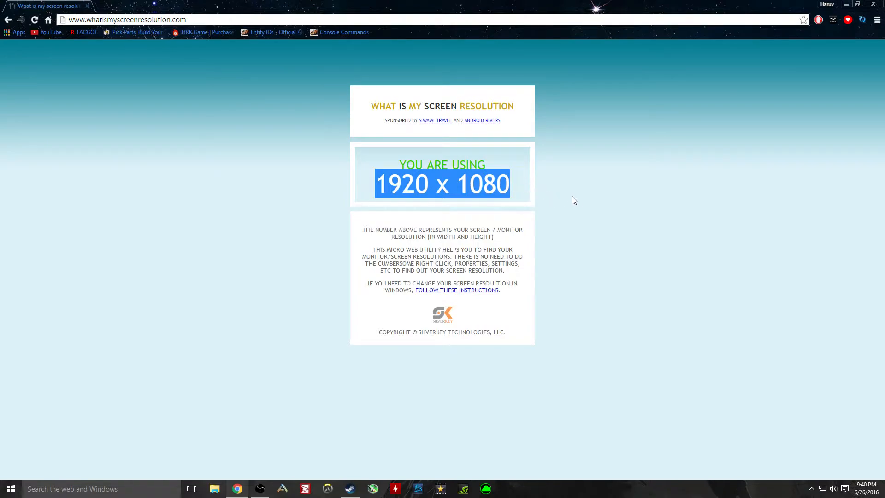
drag(482, 187, 470, 186)
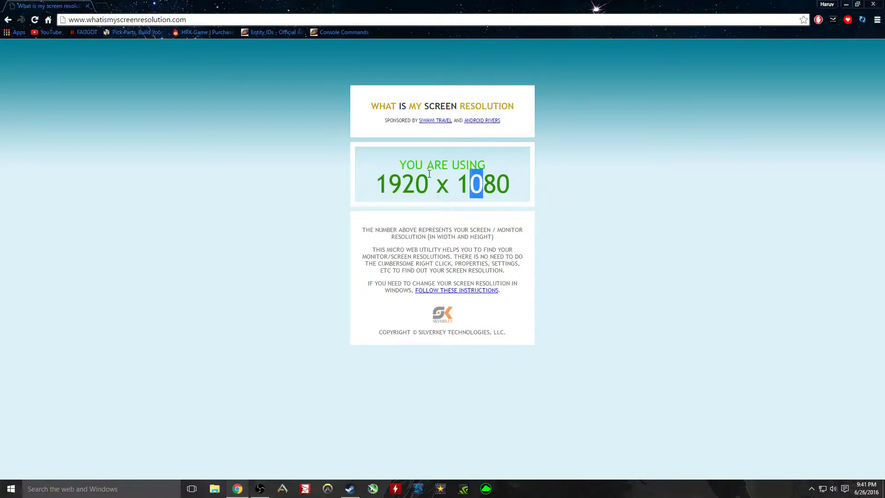
click(879, 3)
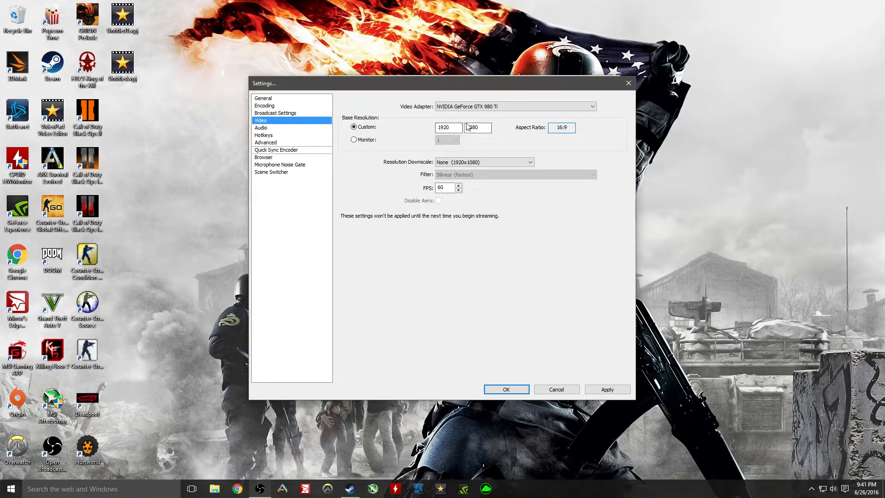
Select the NVIDIA GeForce GTX 980 Ti video adapter, set the resolution downscale to None (1920x1080) and apply the video settings.
click(491, 106)
click(491, 113)
click(487, 162)
click(488, 162)
click(528, 163)
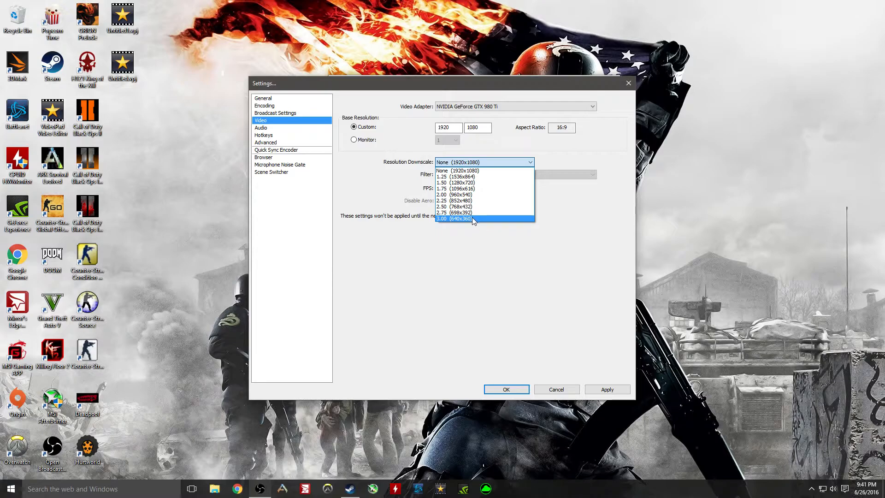
click(482, 171)
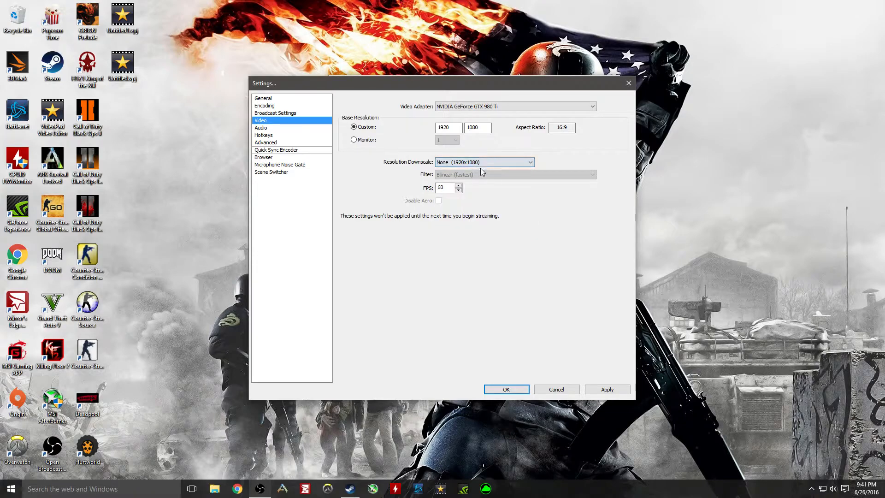
click(504, 159)
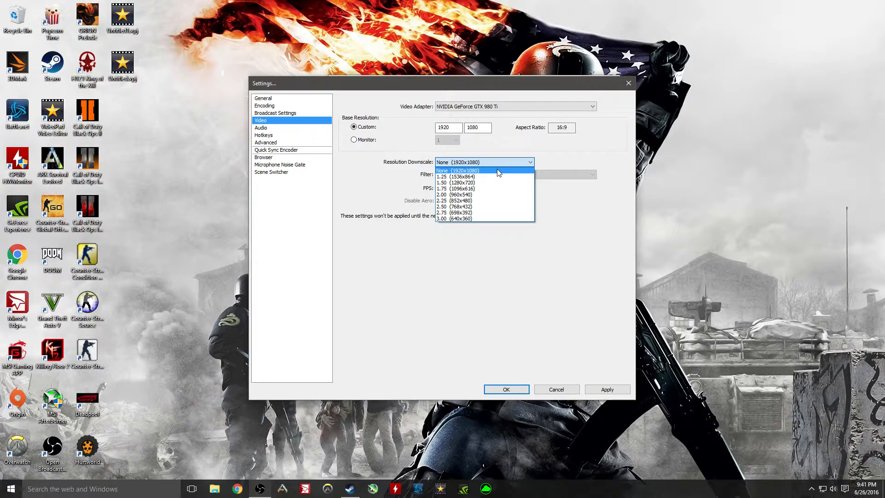
click(499, 172)
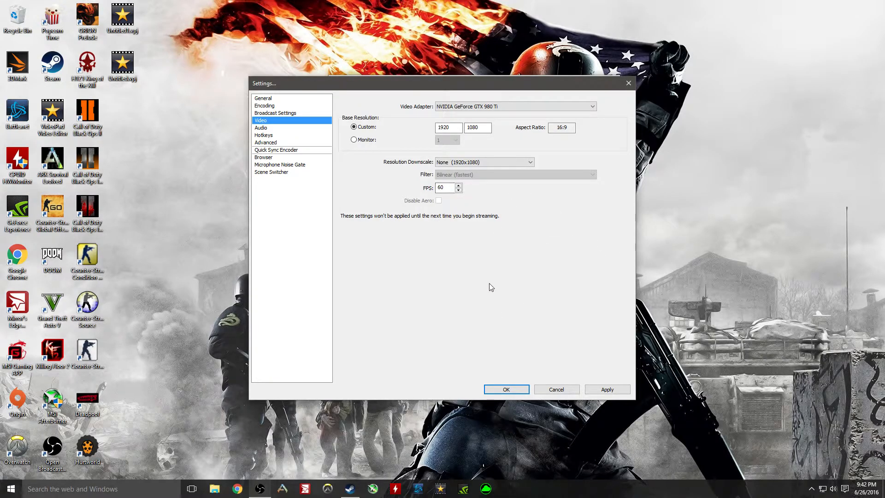
click(604, 390)
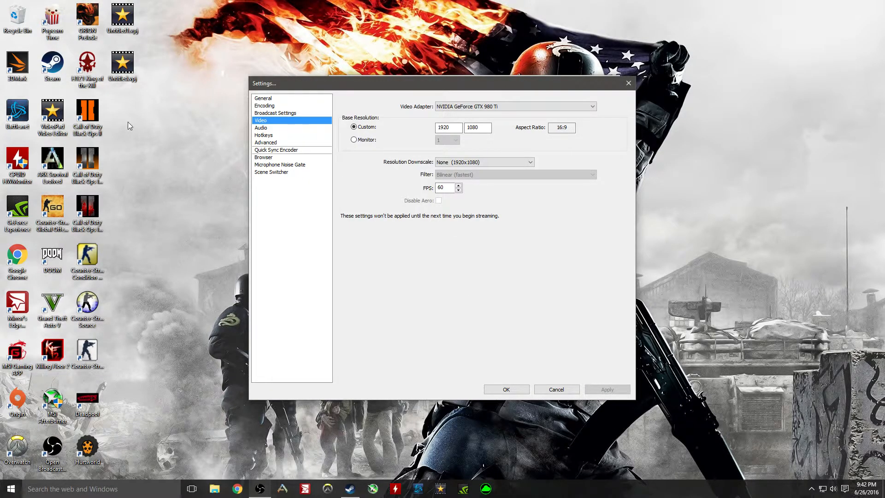
Open the Audio settings and set the desktop audio device to Default.
click(271, 129)
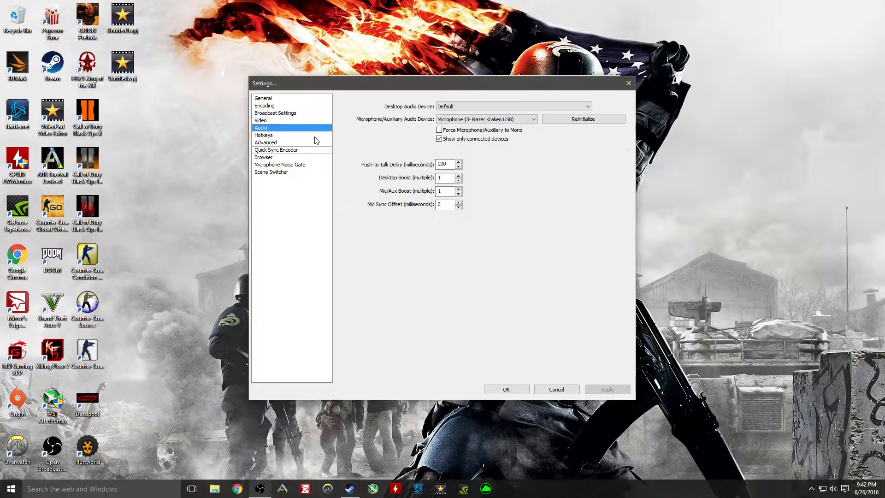
click(488, 107)
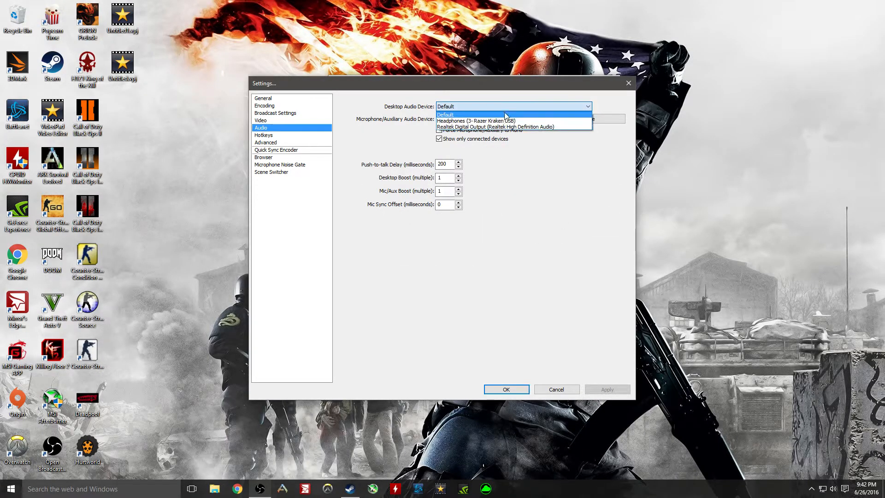
click(504, 114)
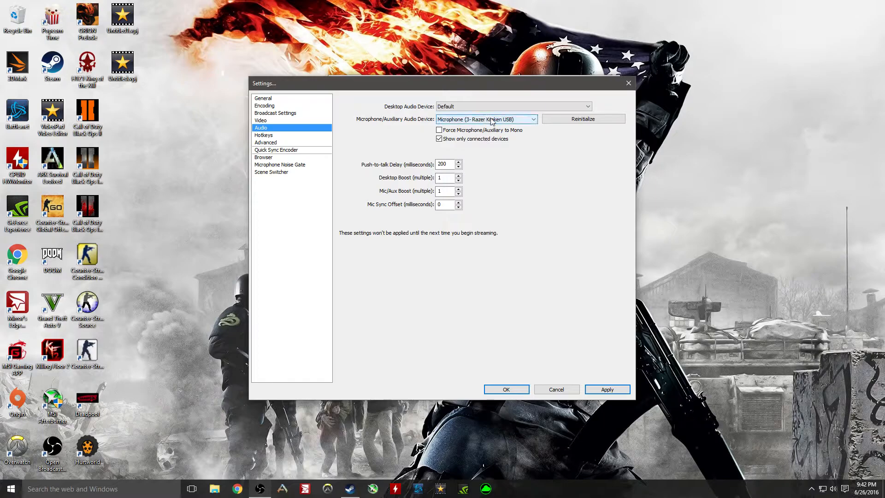
click(504, 107)
click(510, 115)
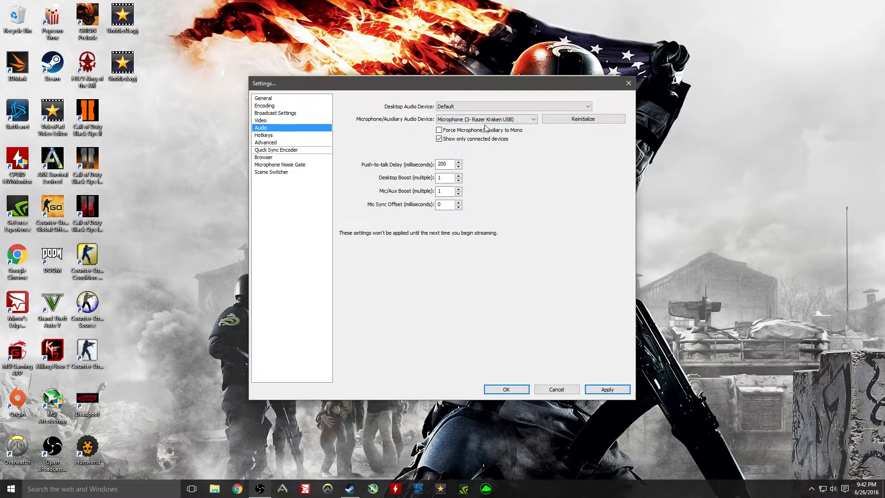
Examine the microphone options and choose Microphone (3- Razer Kraken USB) as the microphone/auxiliary audio device.
click(508, 122)
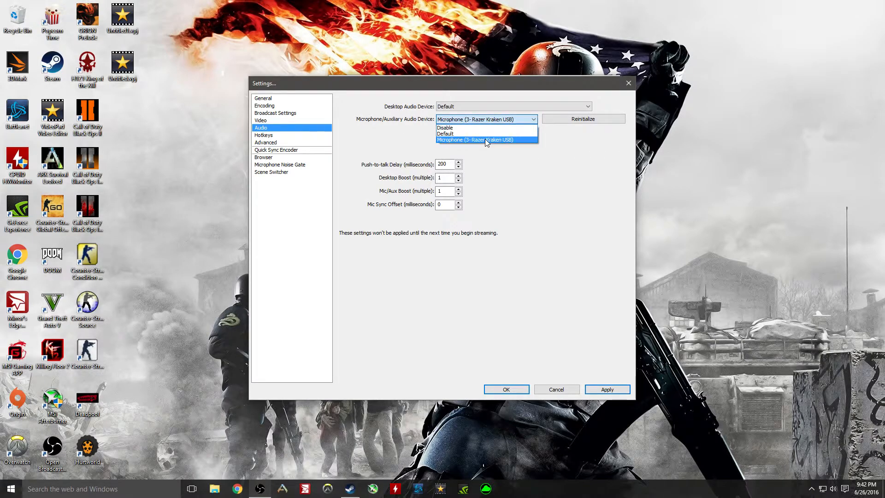
click(486, 140)
click(494, 120)
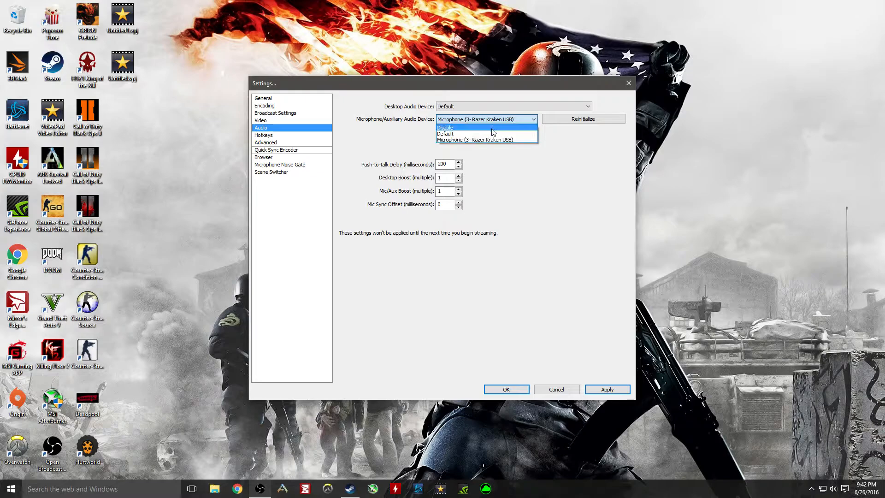
click(480, 140)
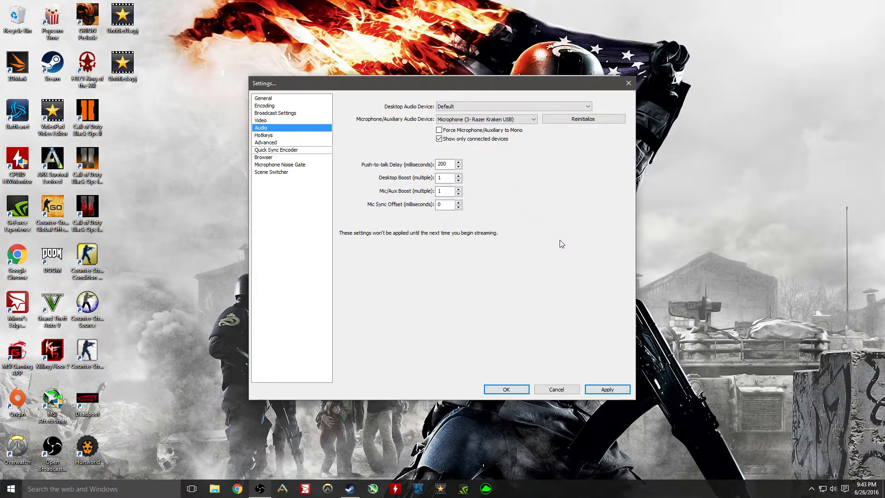
click(507, 120)
click(489, 137)
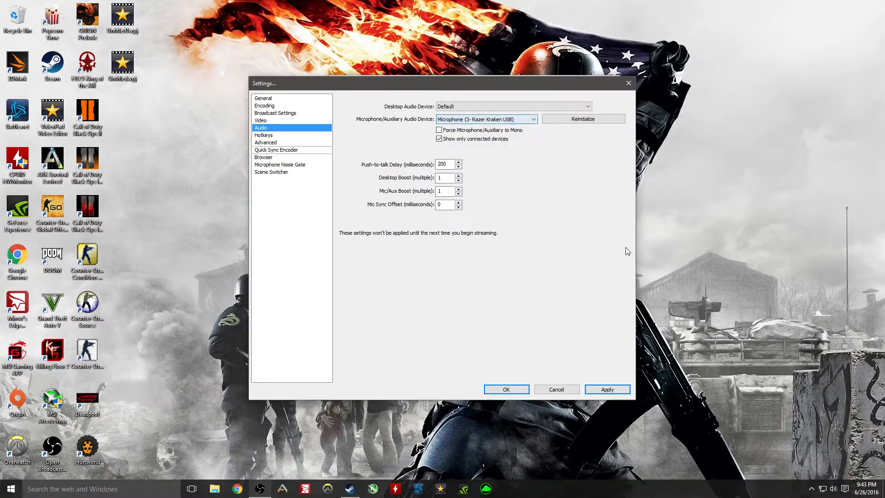
Examine the devices available for the microphone/auxiliary audio device.
click(474, 120)
click(475, 120)
click(524, 121)
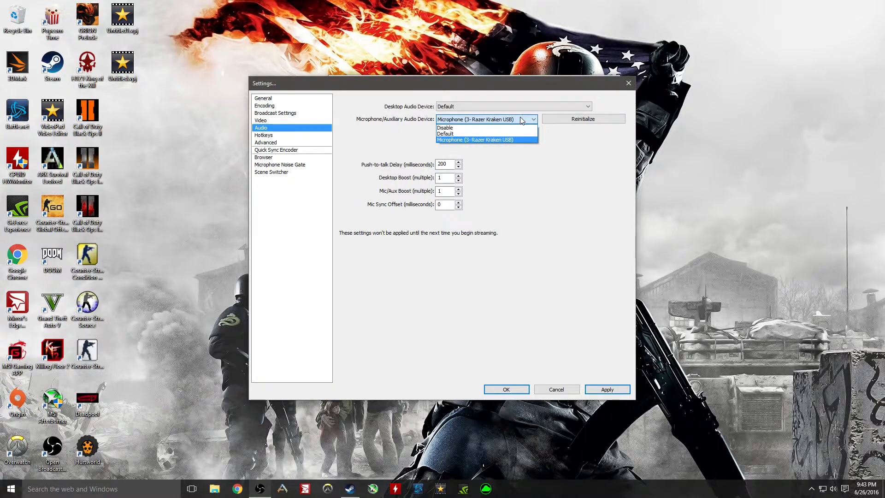
click(519, 123)
click(519, 122)
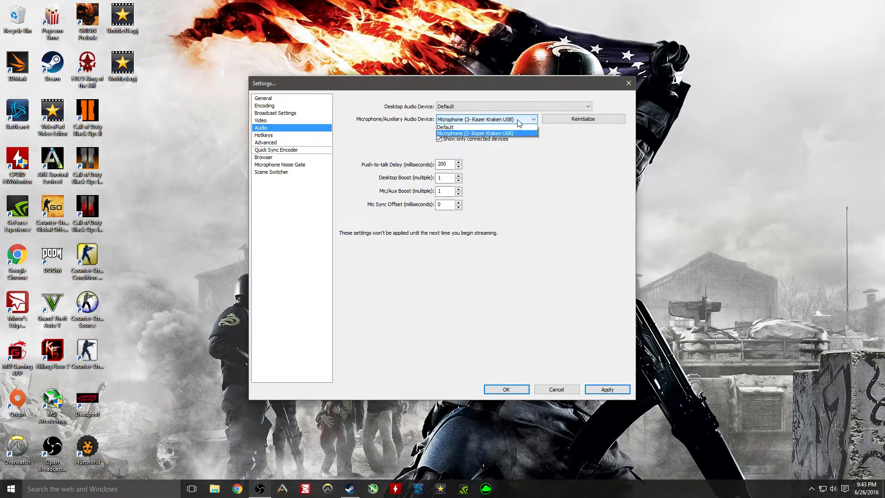
click(518, 123)
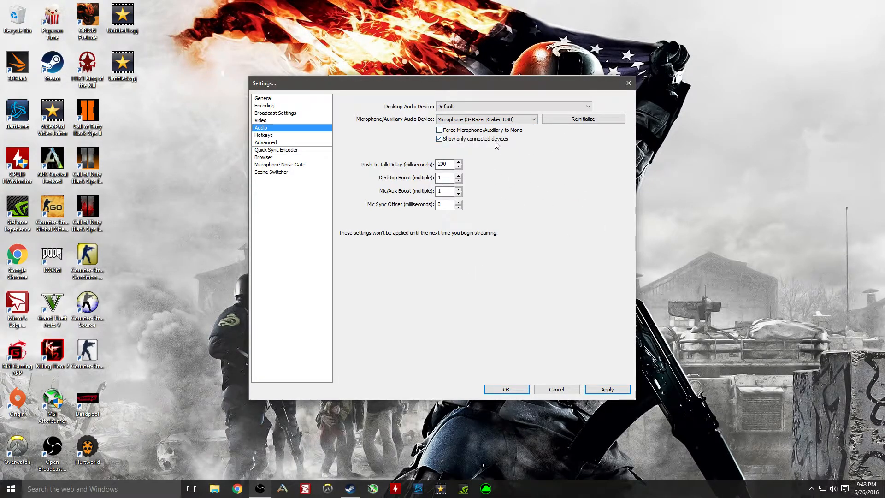
Choose Microphone (3- Razer Kraken USB) as the microphone/auxiliary audio device and apply the audio settings.
click(534, 120)
click(493, 138)
click(506, 121)
click(512, 133)
click(605, 389)
click(616, 391)
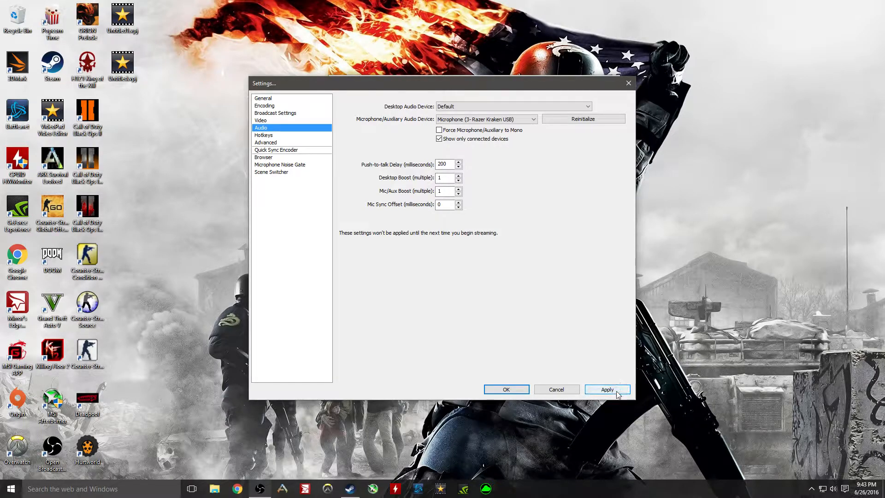
Review the Hotkeys settings, open the Advanced settings and look over the process priority class options.
click(286, 135)
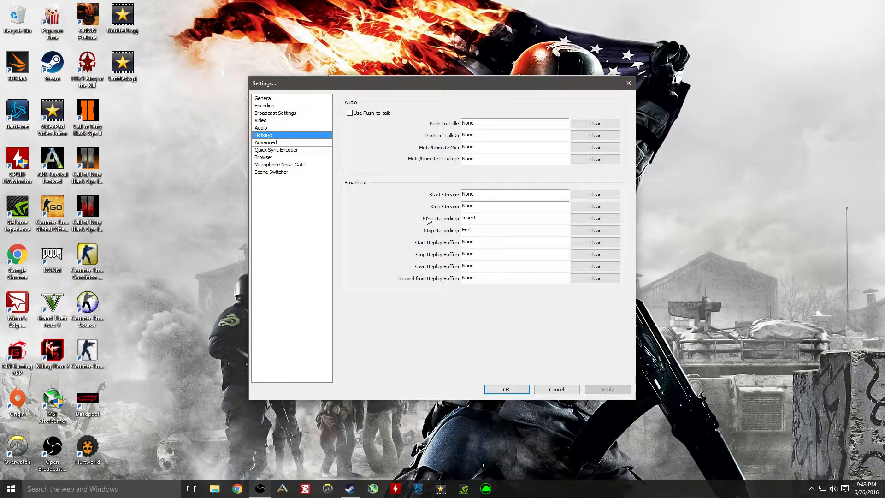
click(276, 143)
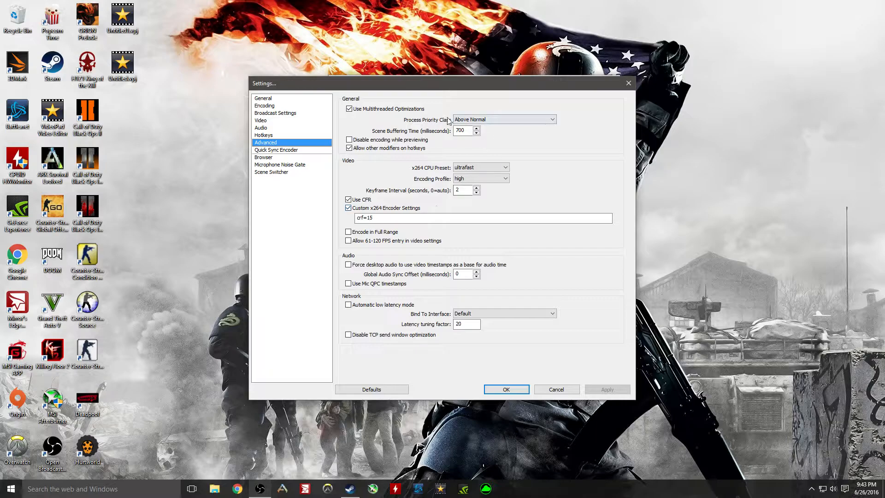
drag(382, 81, 409, 70)
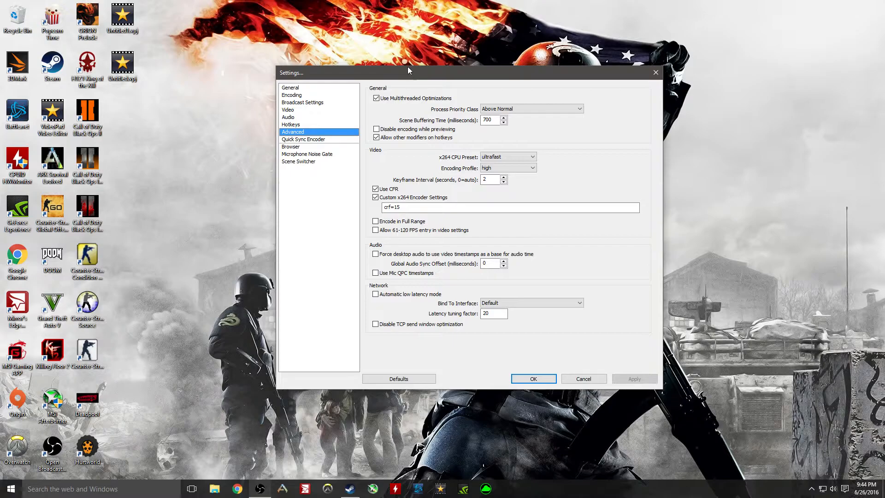
drag(407, 65, 422, 86)
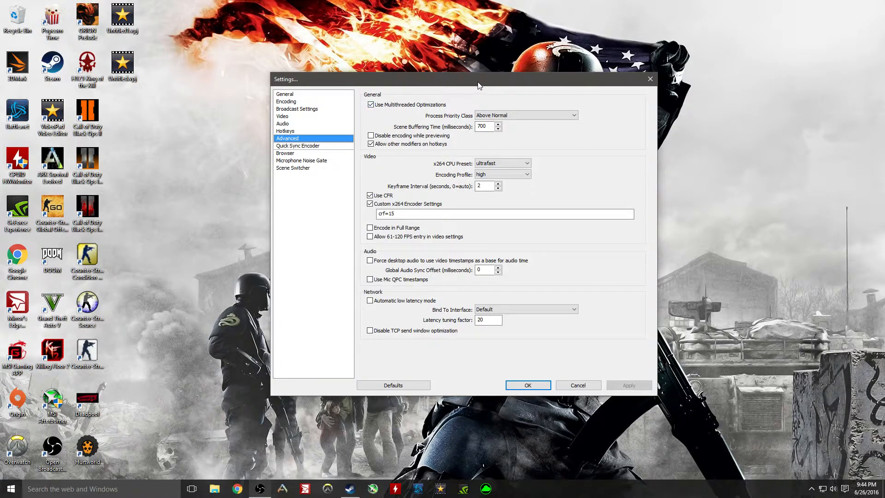
click(529, 116)
click(540, 118)
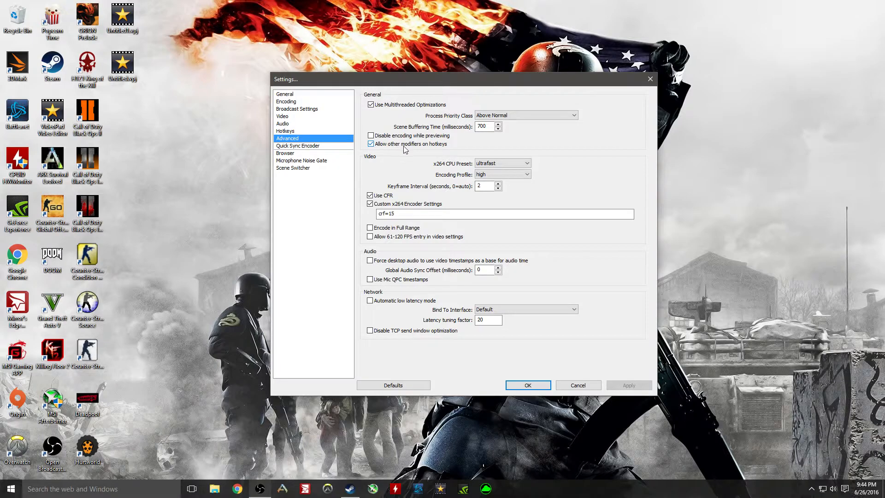
Set the x264 CPU preset to ultrafast in the Advanced video settings.
mouse_move(524, 158)
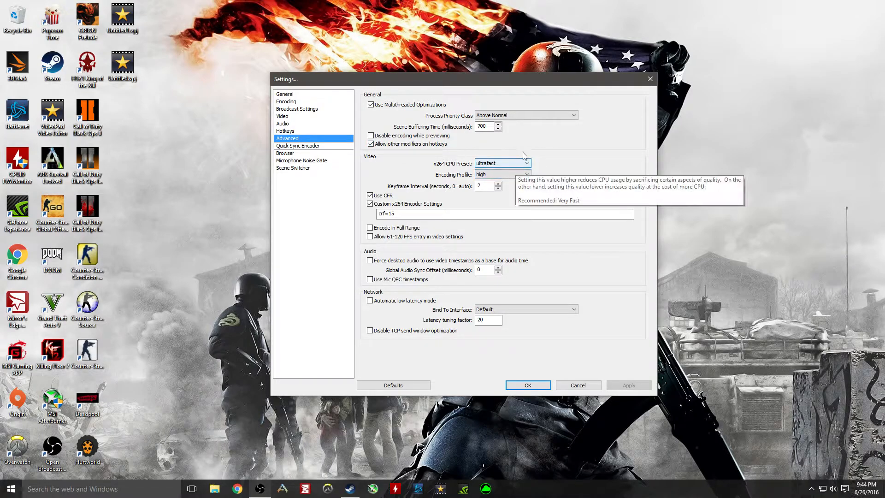
click(491, 163)
click(491, 163)
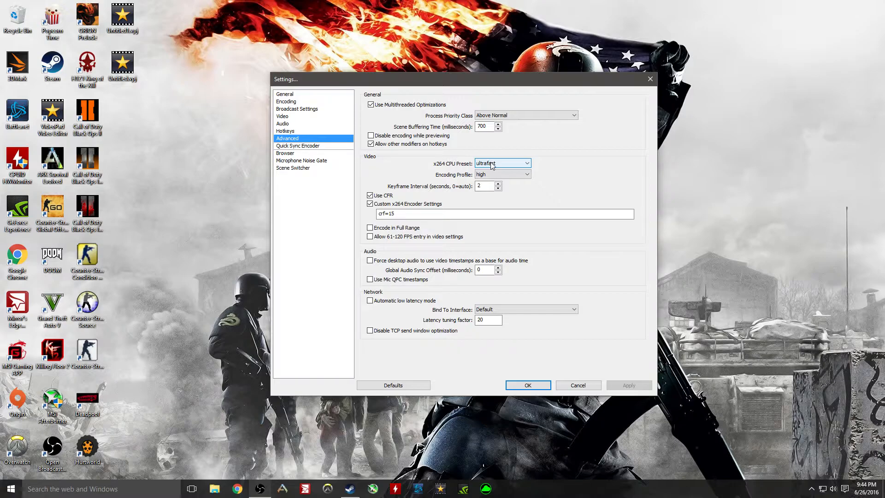
click(492, 163)
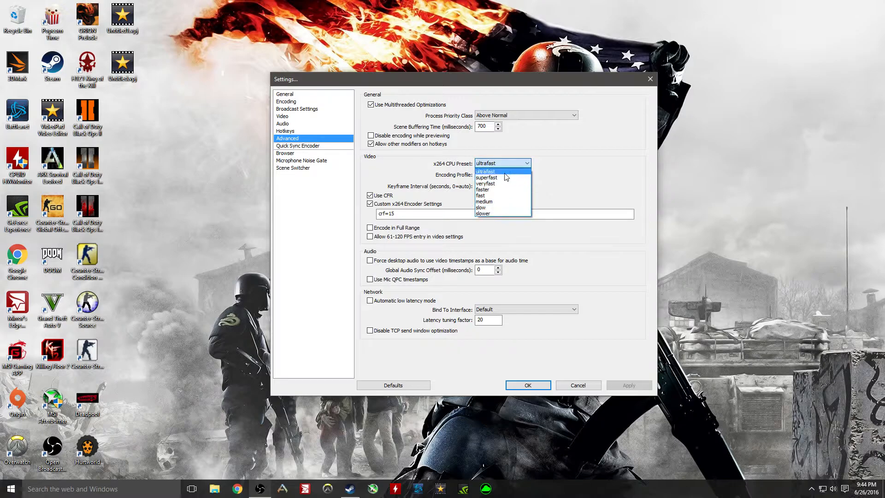
click(488, 172)
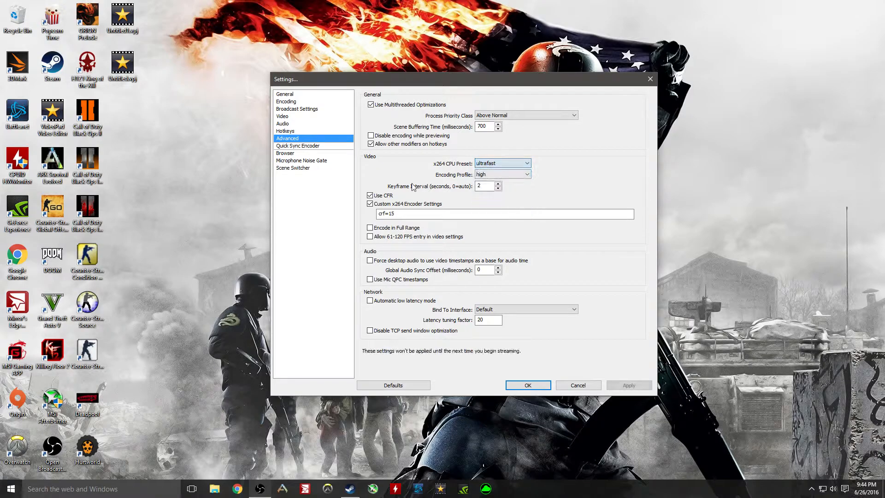
click(53, 317)
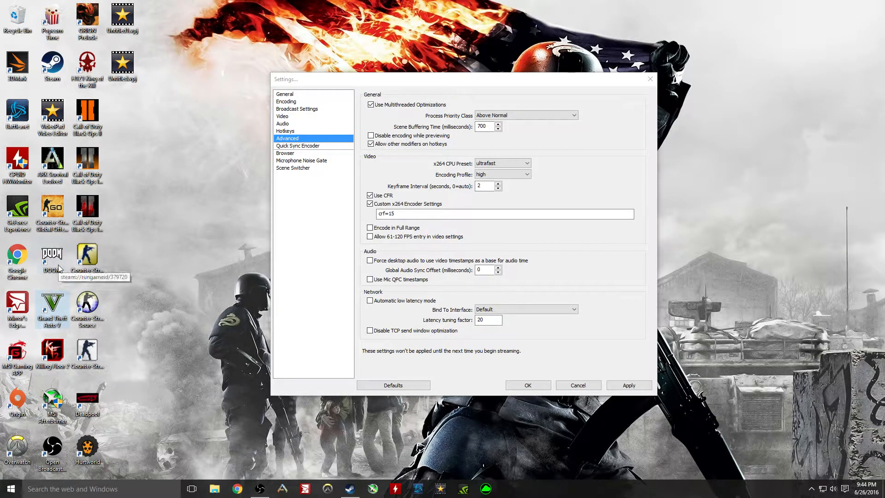
click(58, 265)
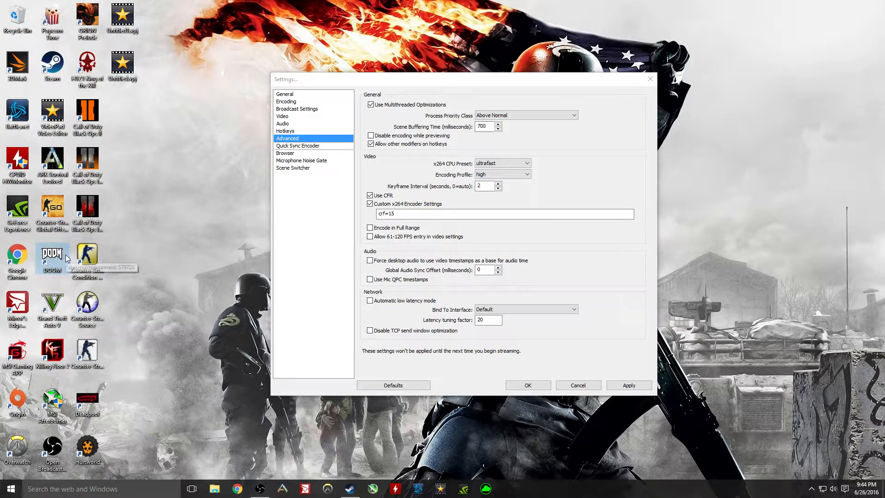
click(64, 167)
drag(455, 85, 470, 85)
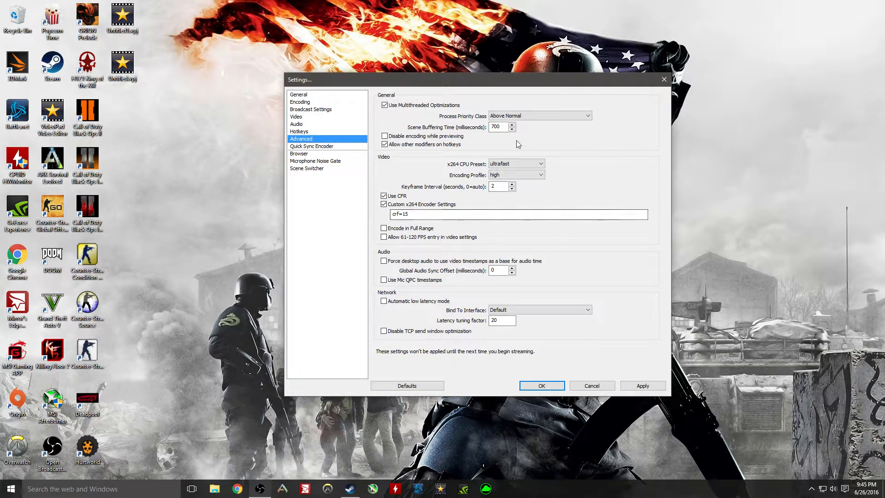
Choose the ultrafast x264 CPU preset with the high encoding profile and apply the advanced settings.
click(531, 163)
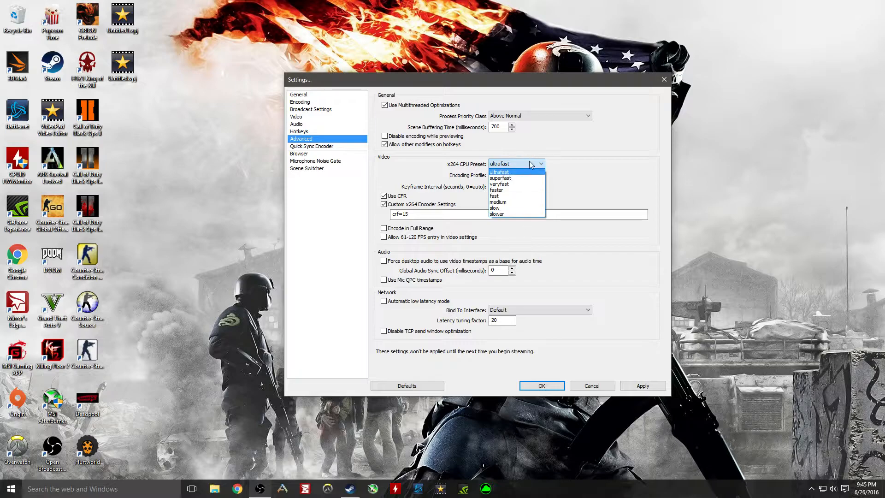
click(530, 173)
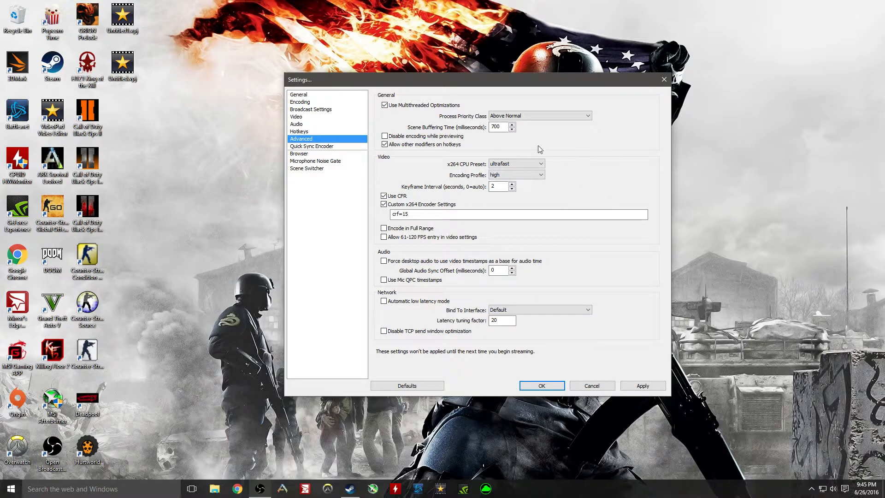
click(530, 165)
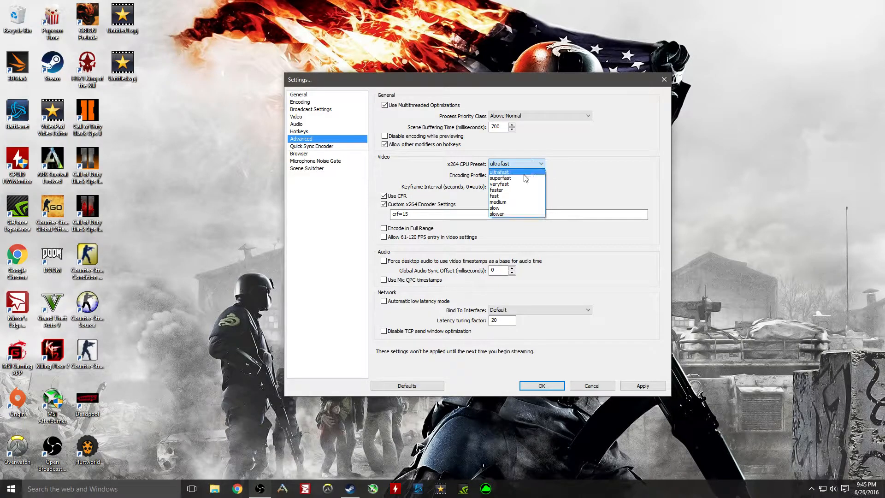
click(525, 174)
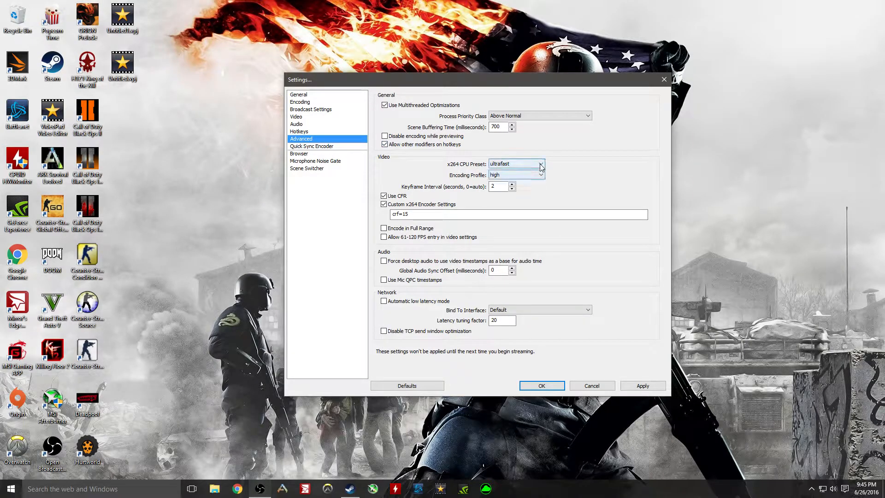
click(539, 175)
click(537, 175)
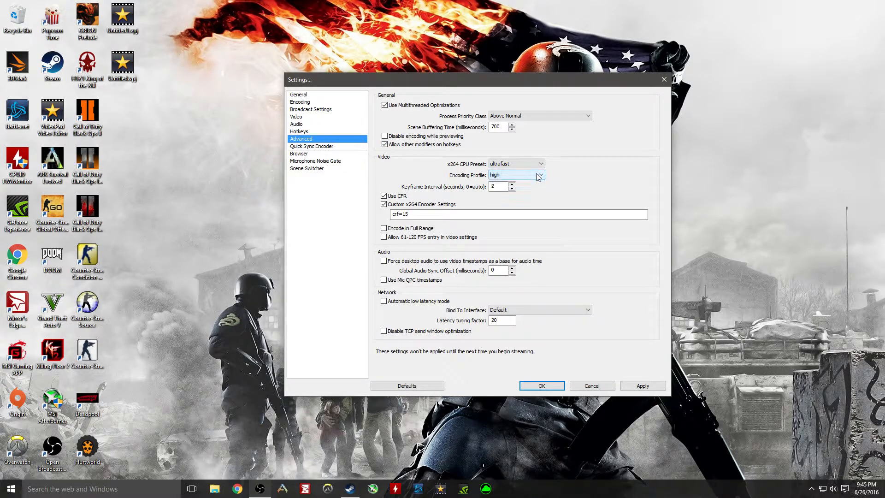
click(532, 177)
click(520, 192)
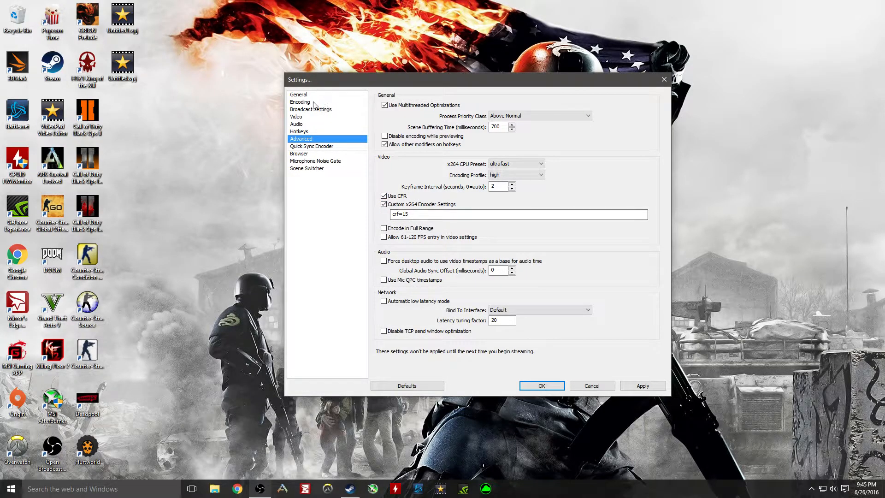
click(643, 385)
Compare the maximum bitrate in the Encoding settings with the custom x264 encoder settings on the Advanced page.
click(298, 102)
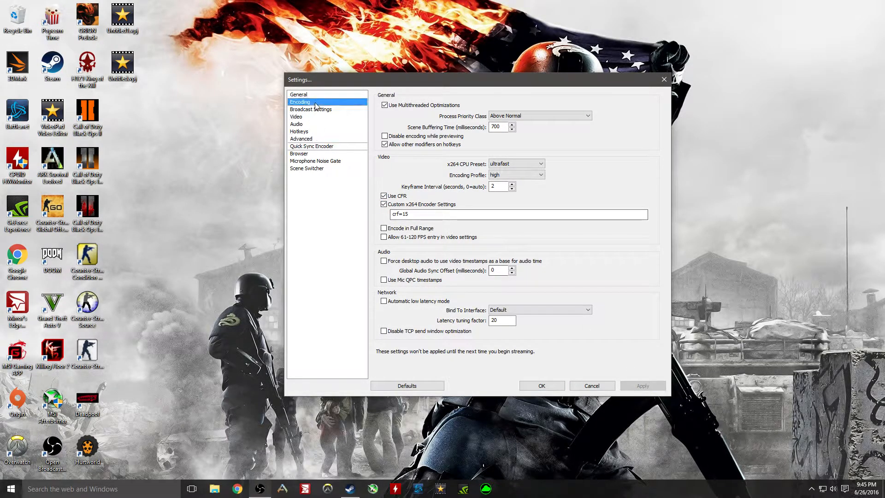
double_click(492, 142)
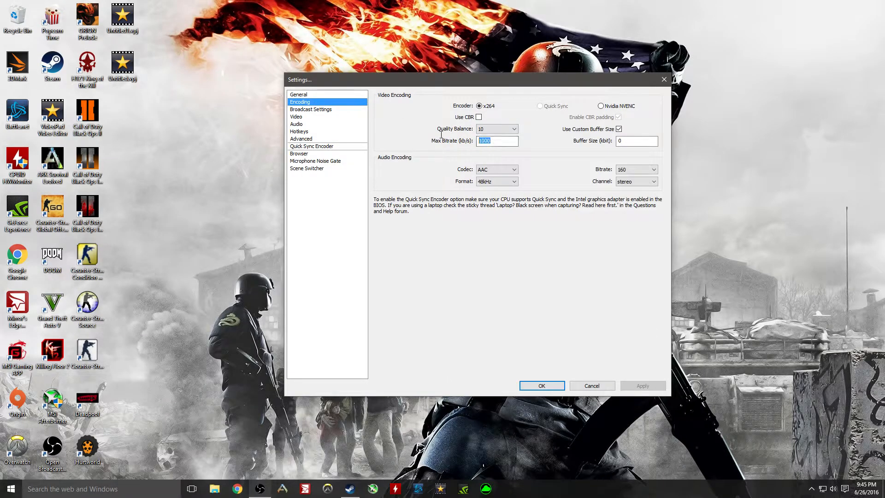
click(320, 139)
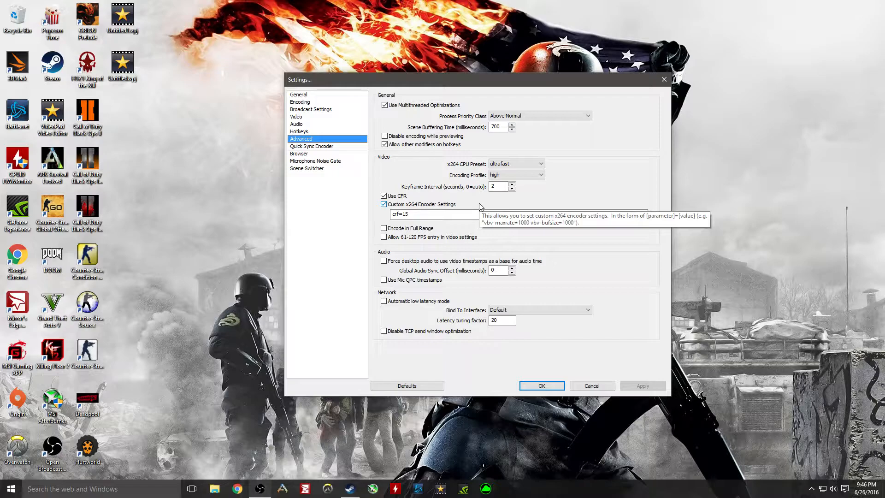
click(300, 102)
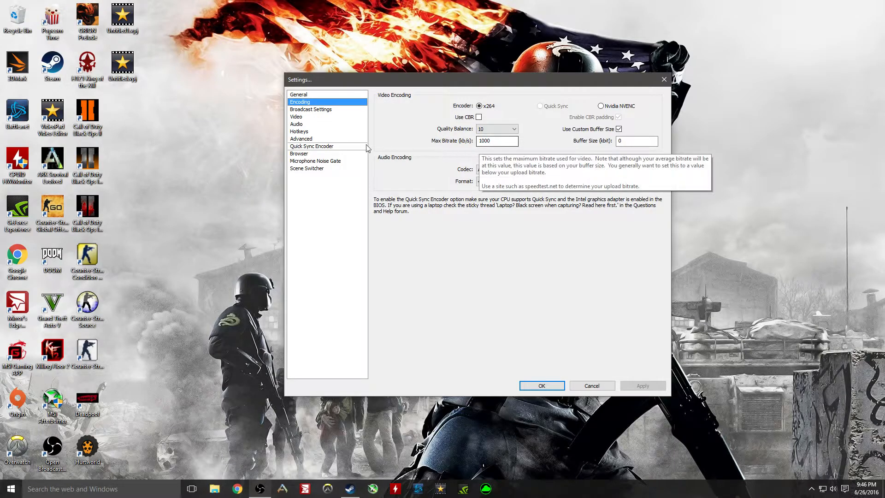
Return to the Advanced settings and examine the network interfaces available for binding.
click(311, 139)
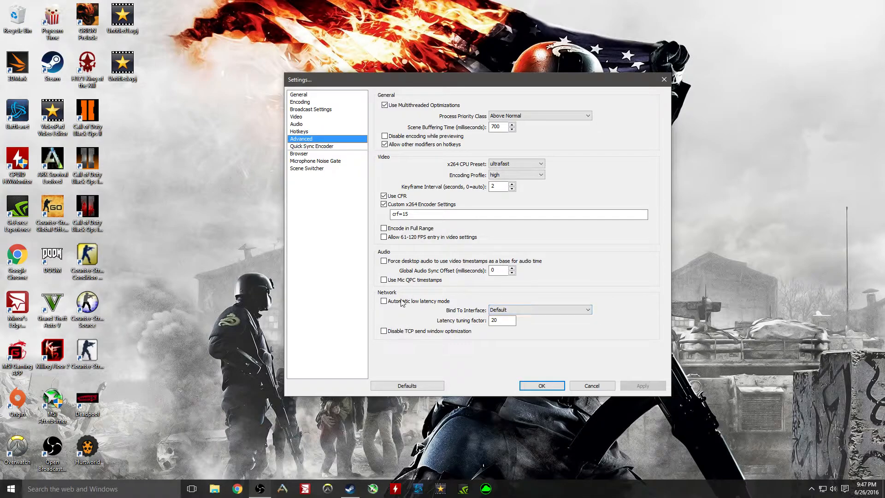
click(548, 308)
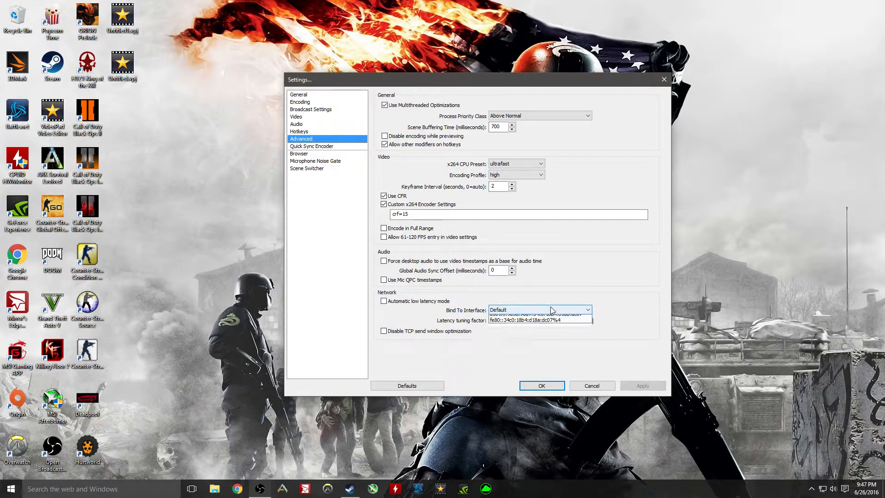
click(552, 309)
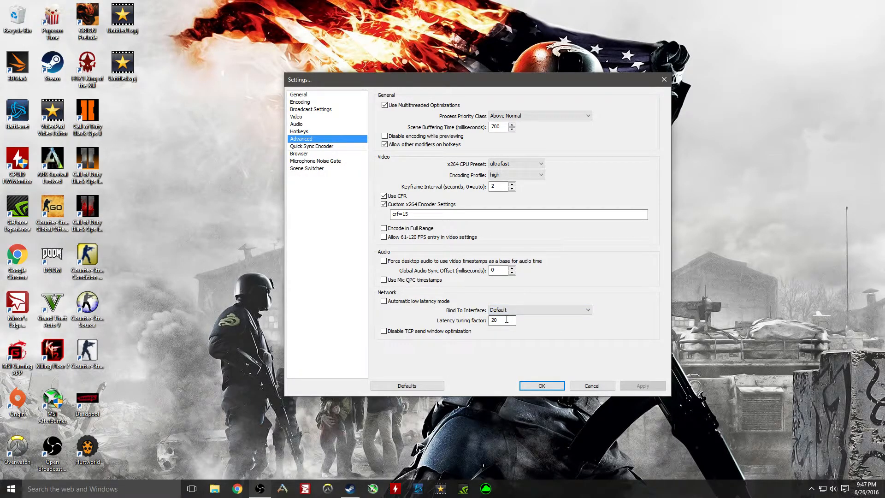
Look through the Quick Sync Encoder, Browser, Microphone Noise Gate and Scene Switcher settings, and close the settings with OK.
click(324, 148)
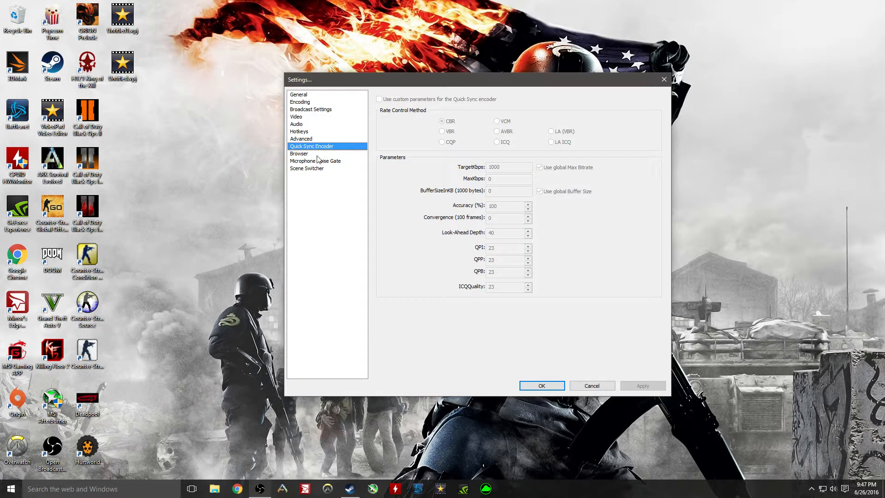
click(318, 156)
click(330, 165)
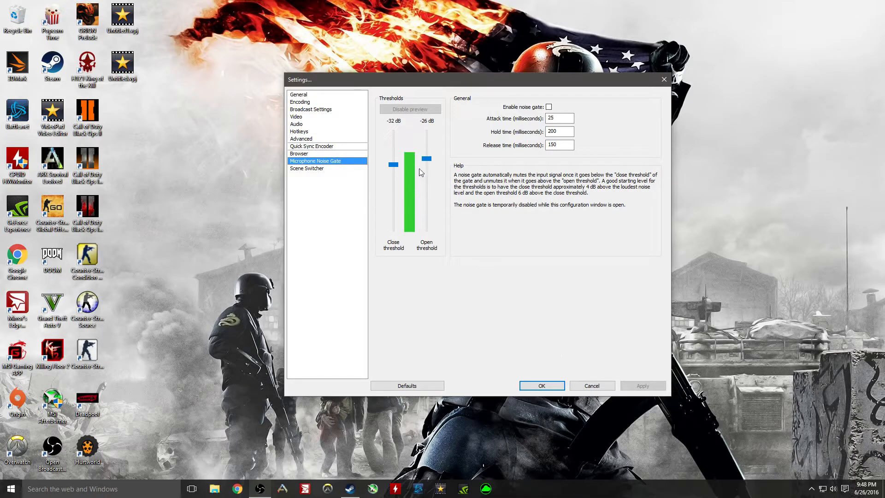
click(343, 168)
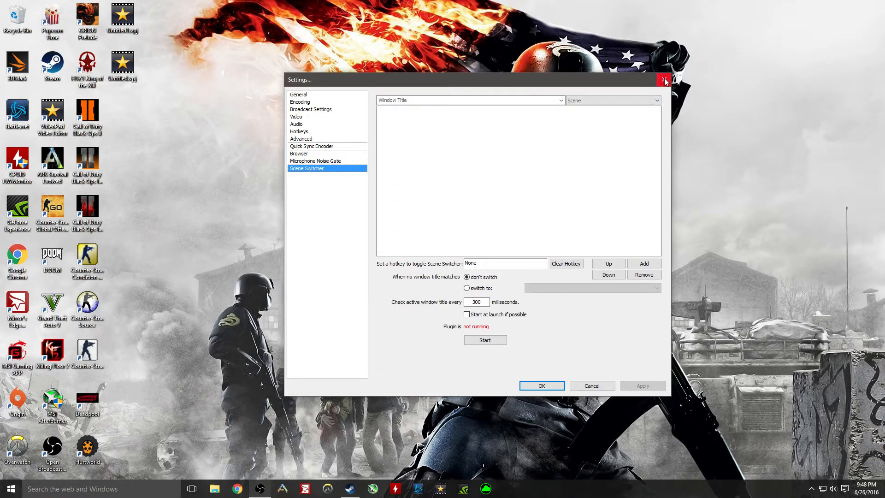
click(541, 385)
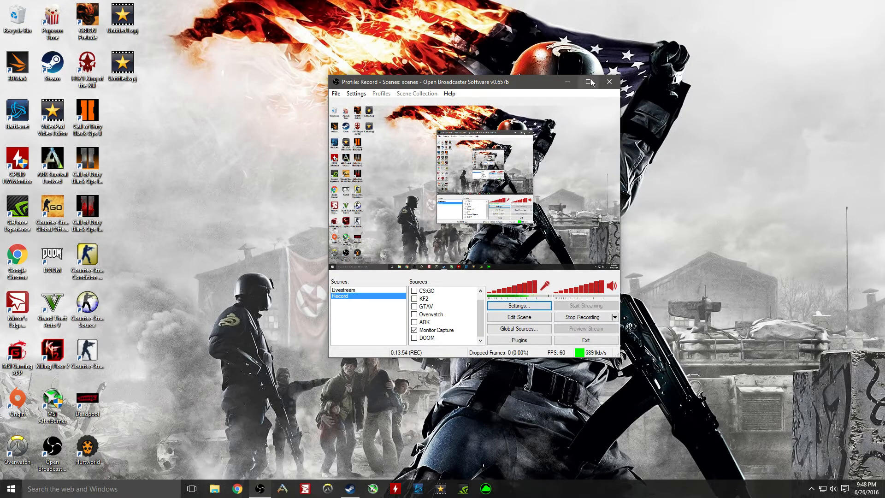
click(567, 82)
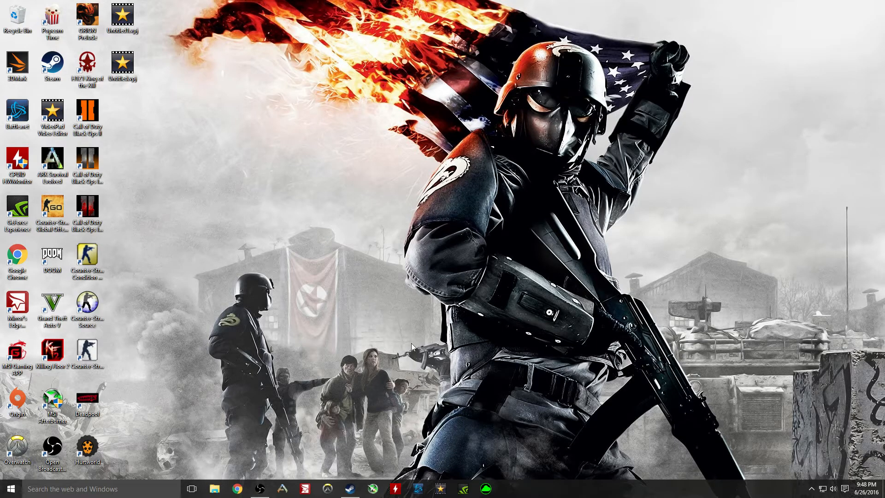
drag(151, 104, 850, 394)
drag(807, 70, 142, 430)
drag(147, 13, 881, 476)
Restore the OBS main window, open its settings to view the General page and close them with OK.
click(259, 488)
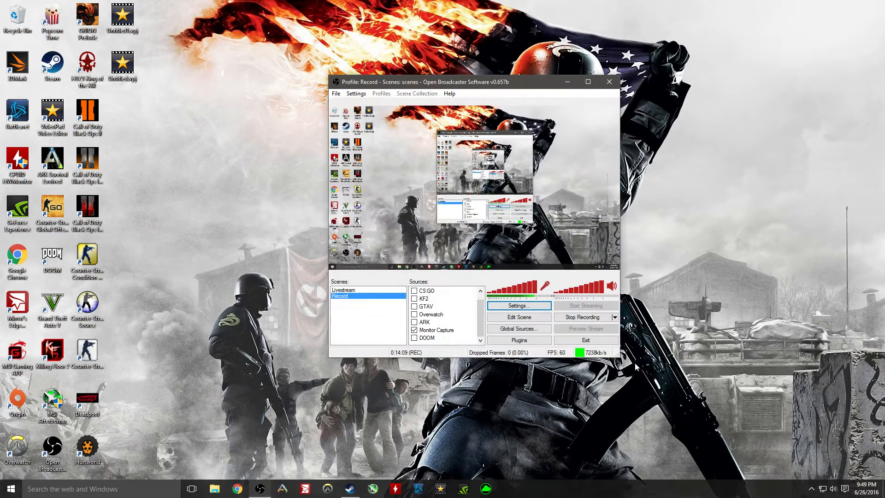
click(517, 306)
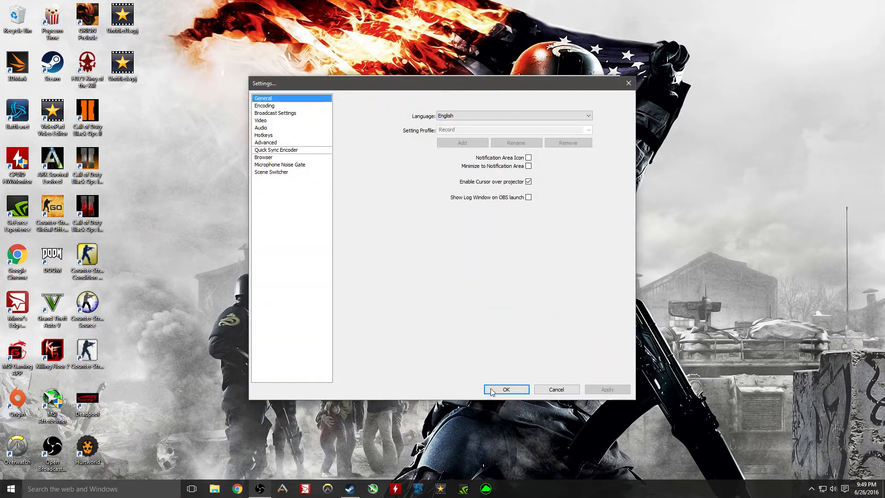
click(492, 392)
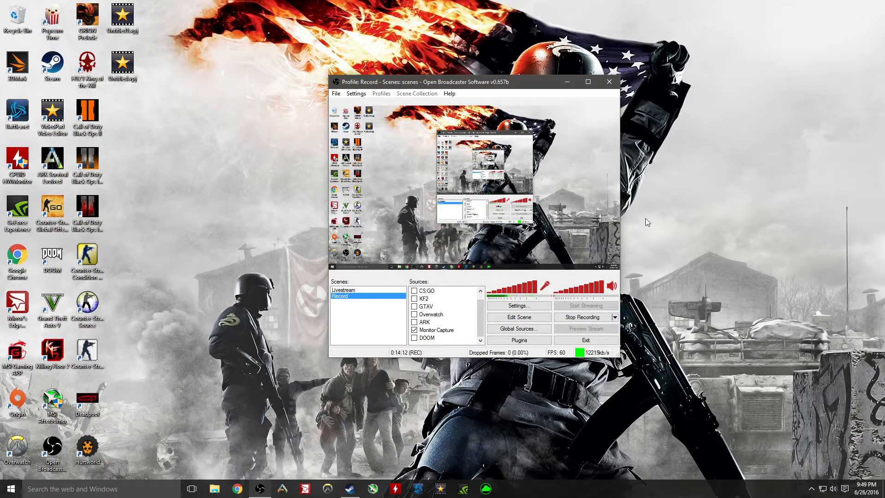